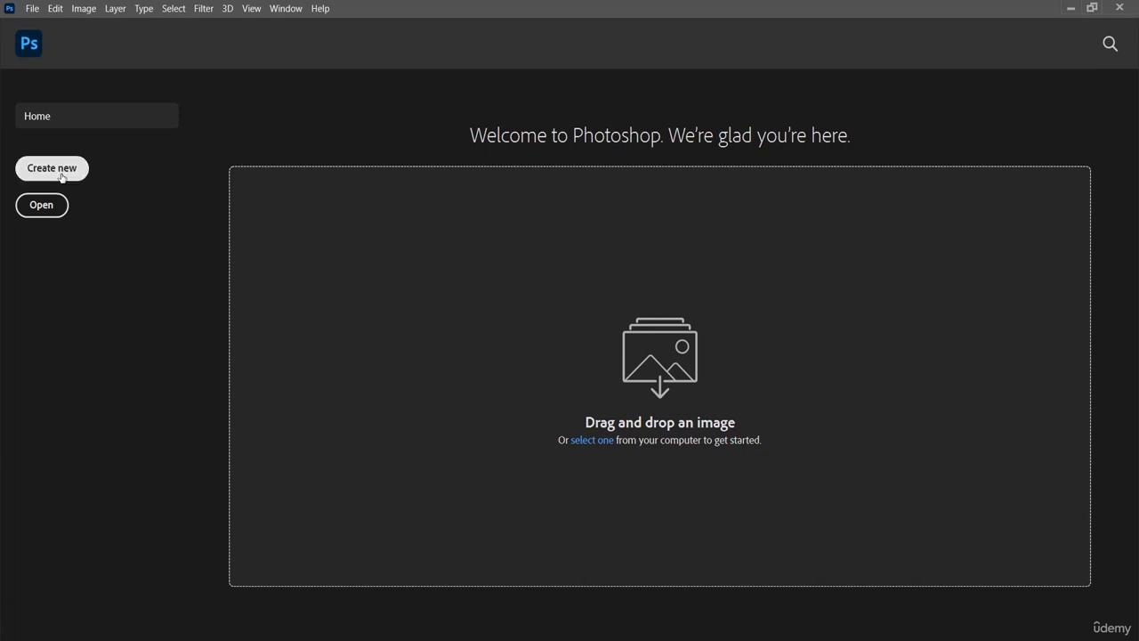
- Create a 7 x 5 inch document at 300 ppi and embed the image rusyena-ttX5pfleT3E-unsplash (1) from the Exercise File folder
click(61, 169)
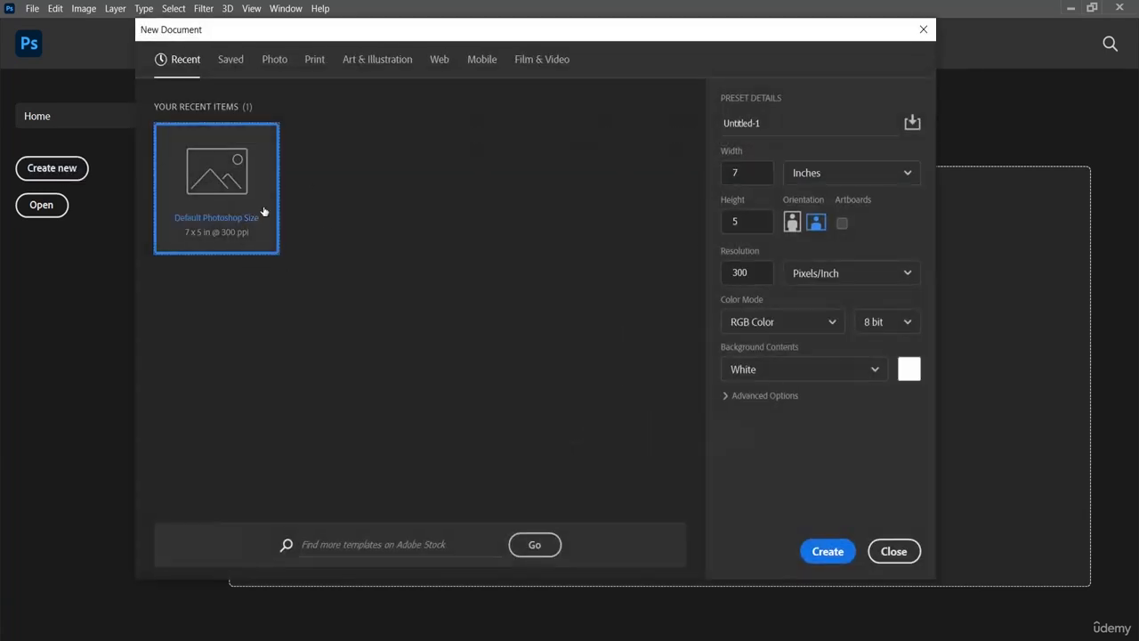
click(812, 549)
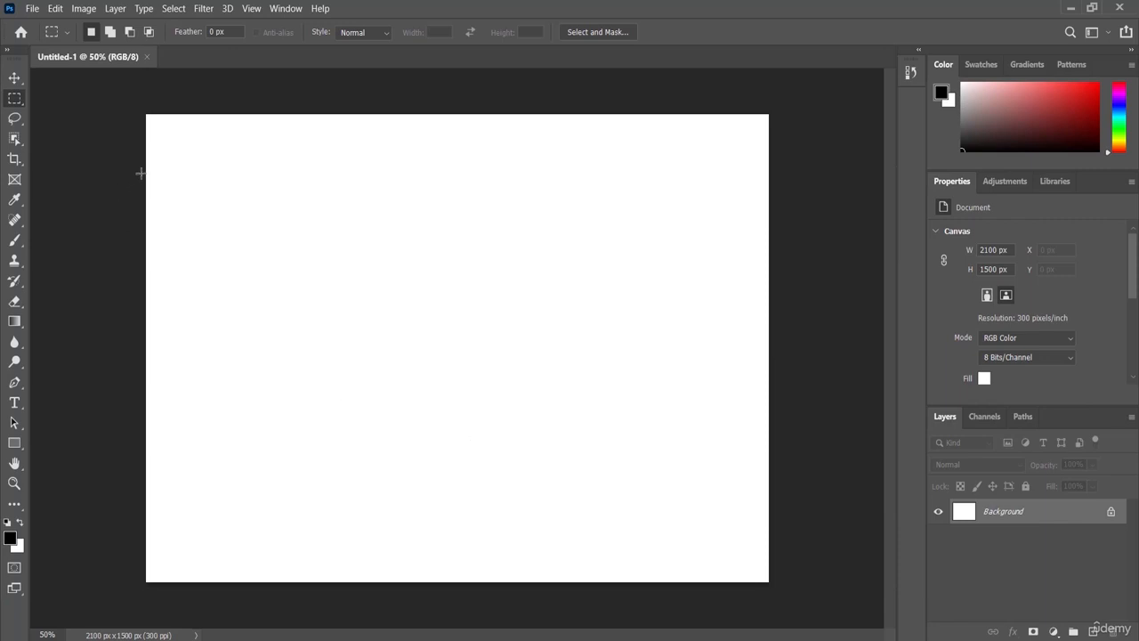
click(36, 10)
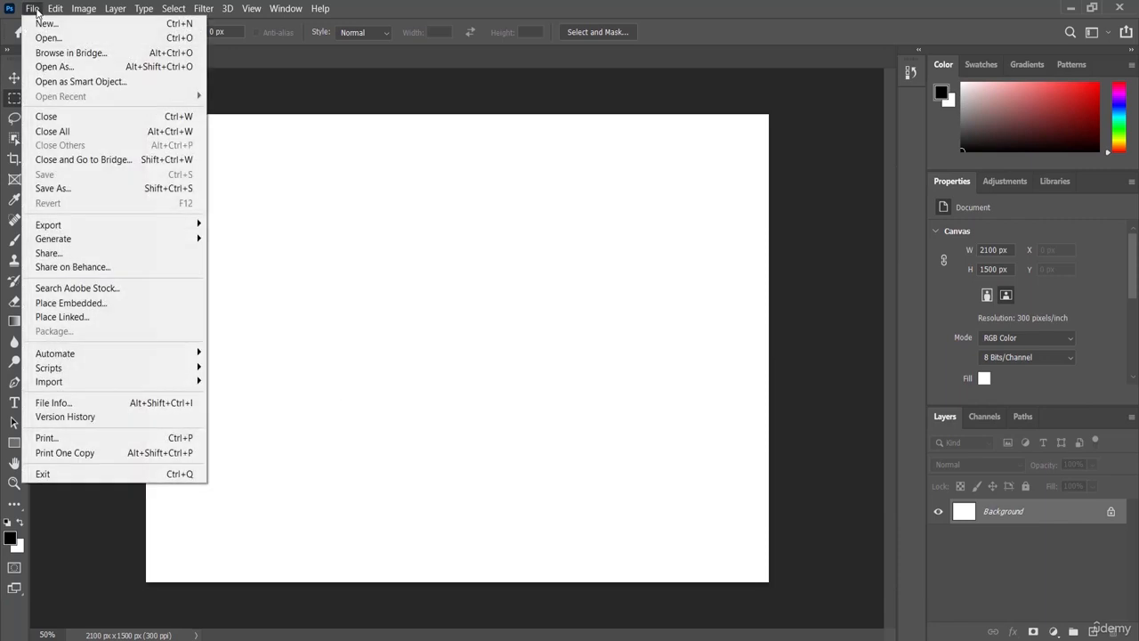
click(121, 303)
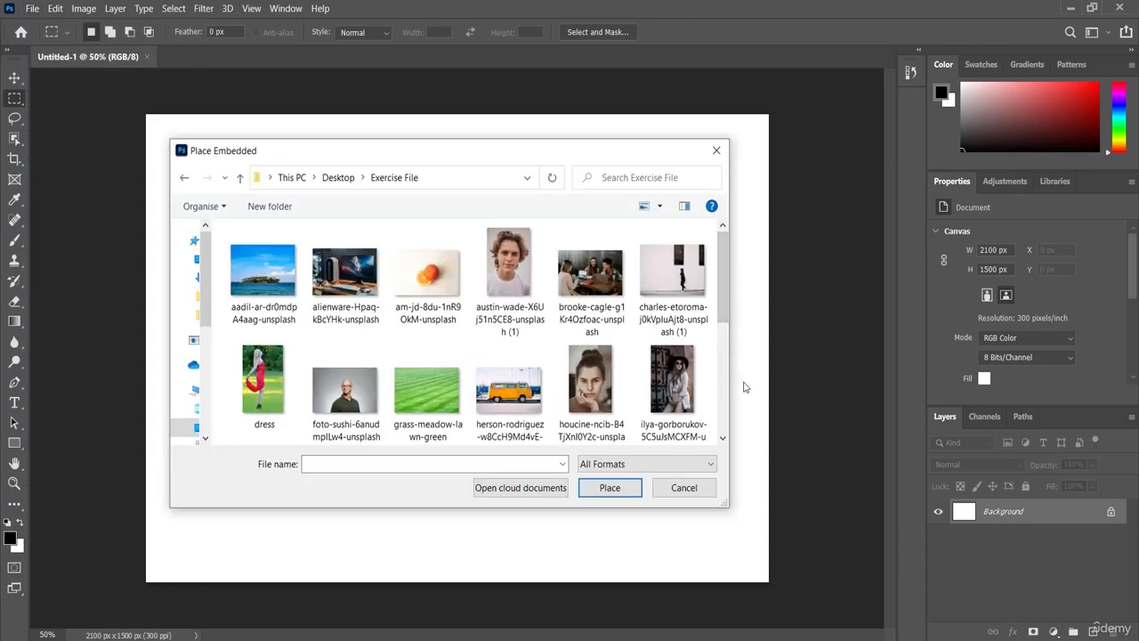
drag(721, 293, 736, 411)
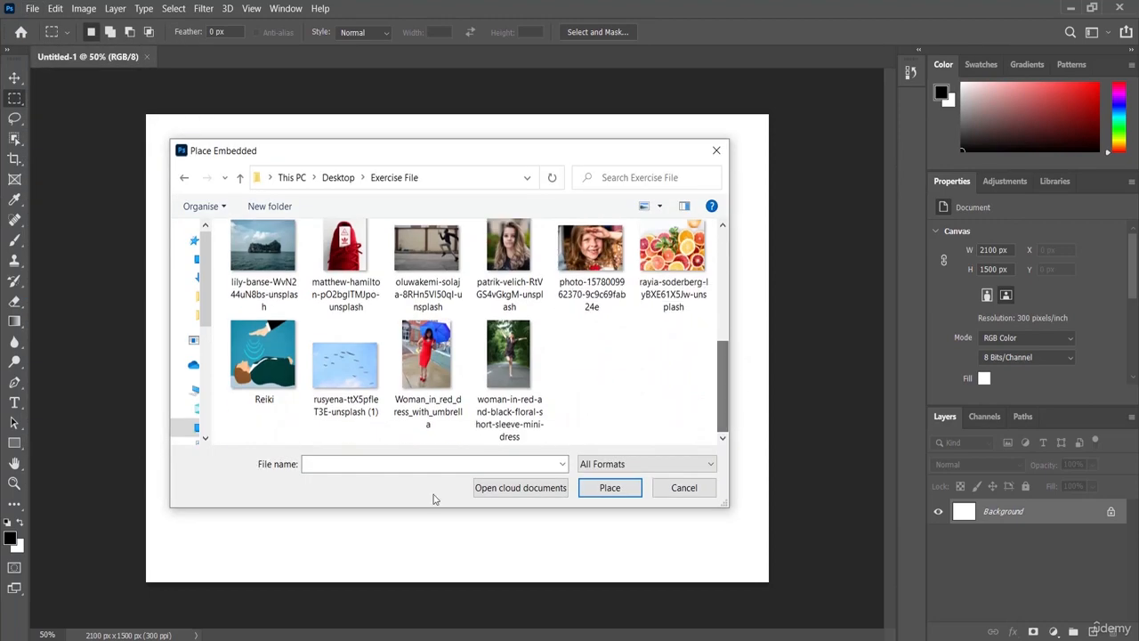
click(333, 389)
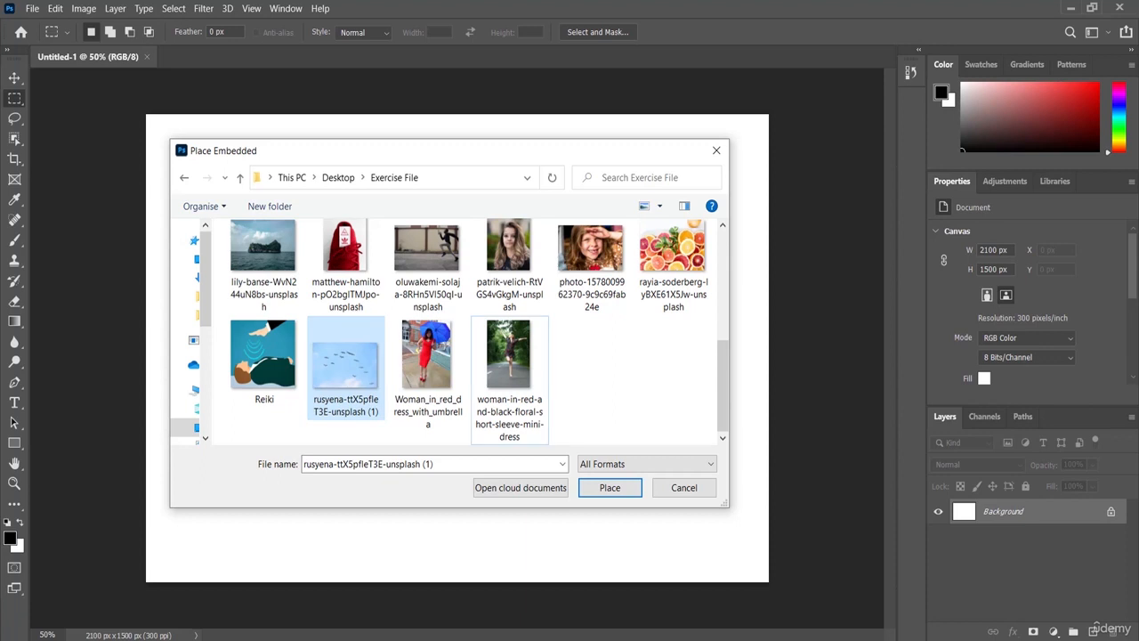
click(610, 488)
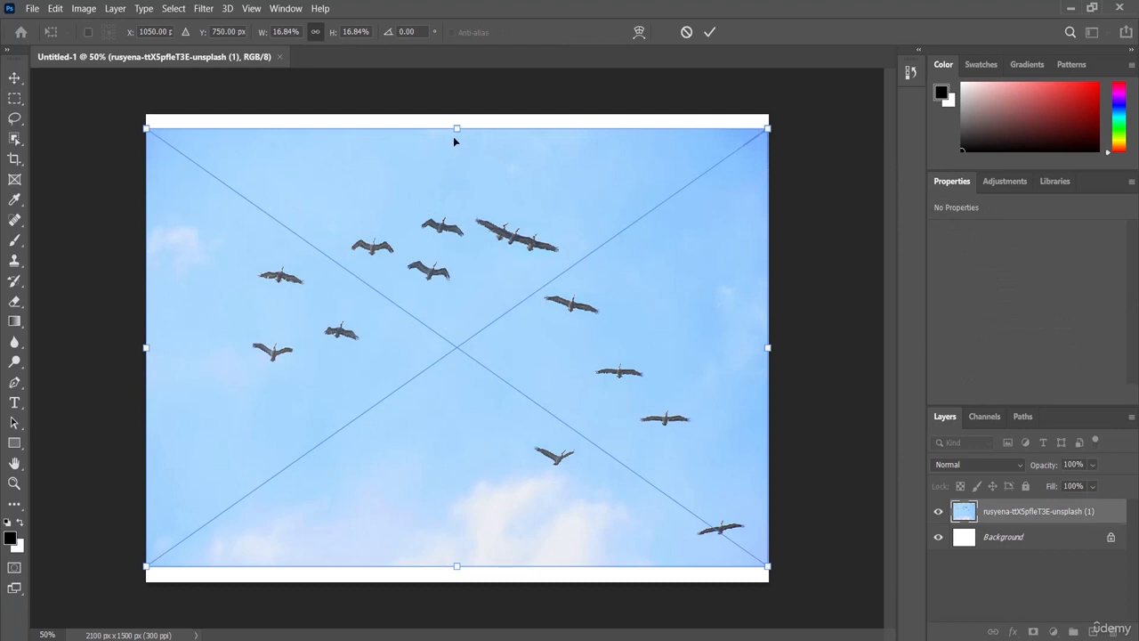
- Scale the placed bird image proportionally from its upper and lower edges to 18% so it covers the canvas's full height
drag(455, 136, 454, 122)
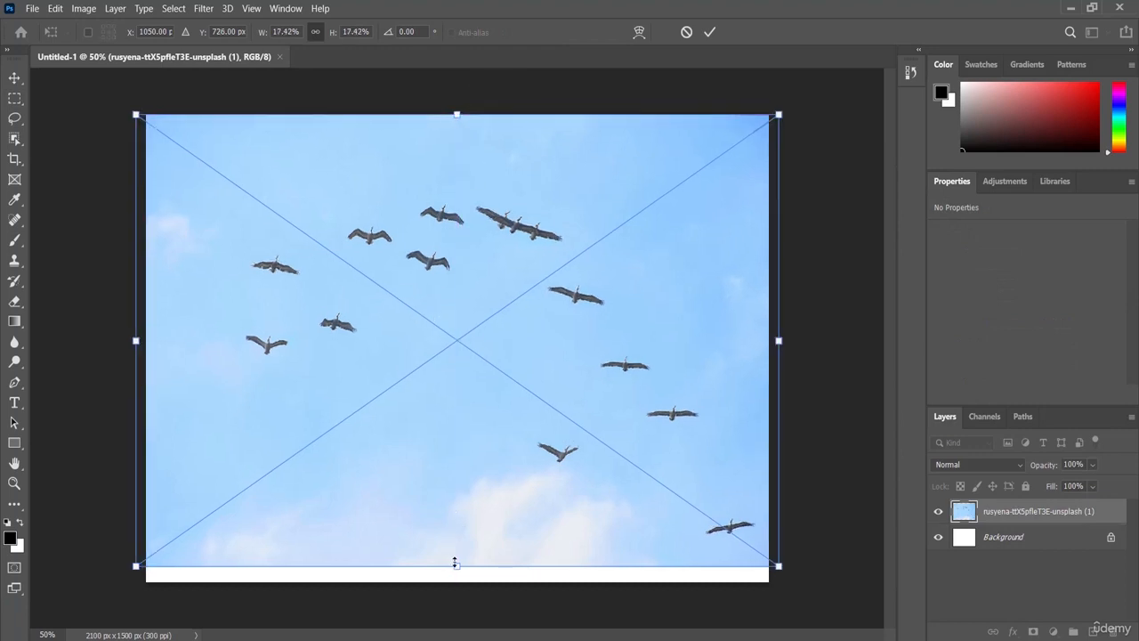
drag(455, 566, 452, 578)
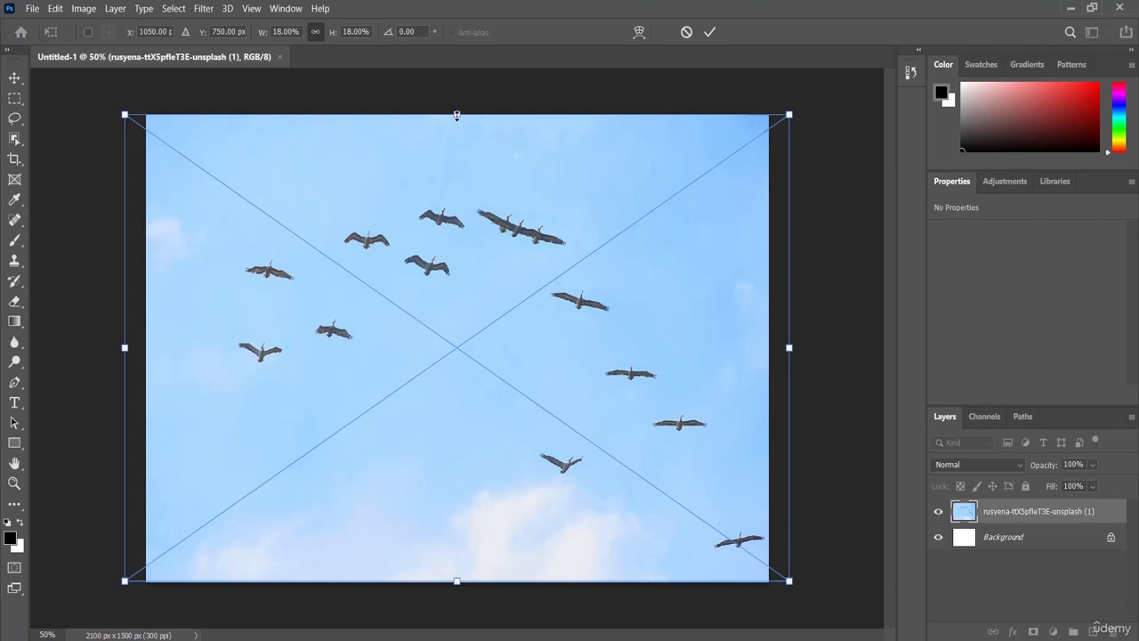
drag(457, 115, 457, 130)
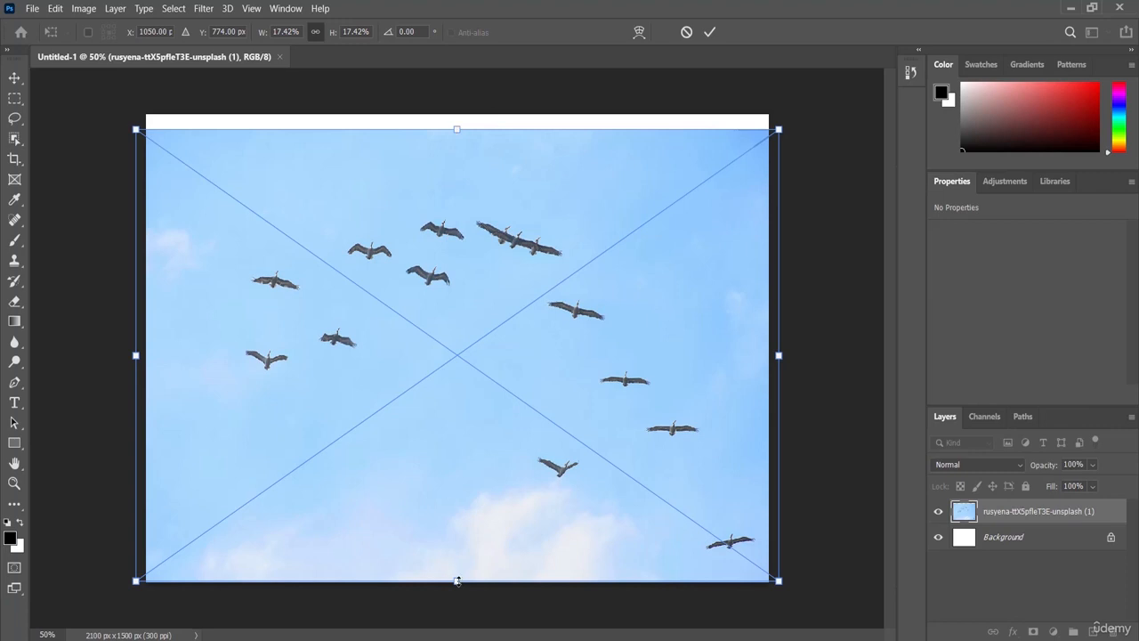
mouse_move(457, 581)
mouse_down()
mouse_move(445, 524)
mouse_move(439, 578)
mouse_up()
drag(457, 129, 458, 114)
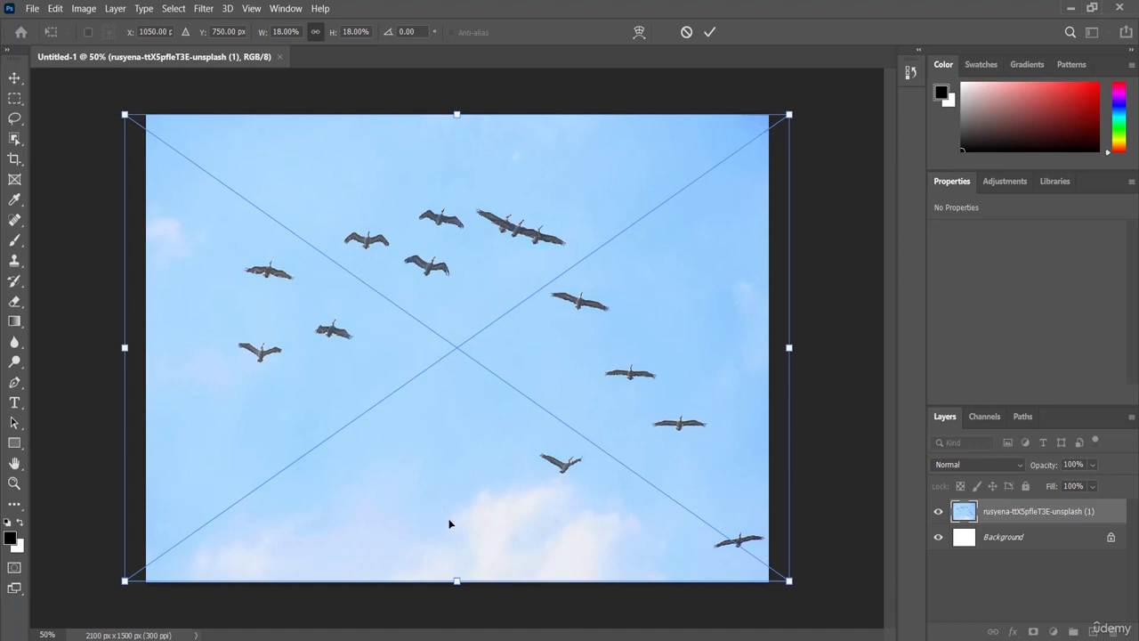
- Unlink the image's width and height, squash its height from both edges, and stretch it back to 18% height
click(315, 34)
drag(456, 114, 457, 135)
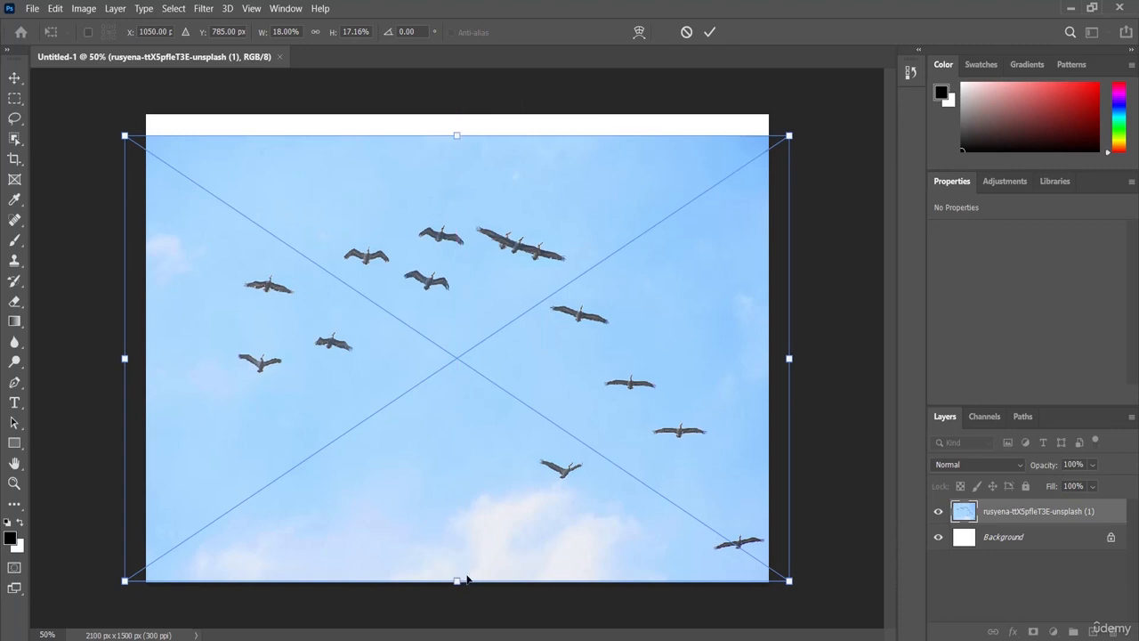
drag(457, 580, 455, 558)
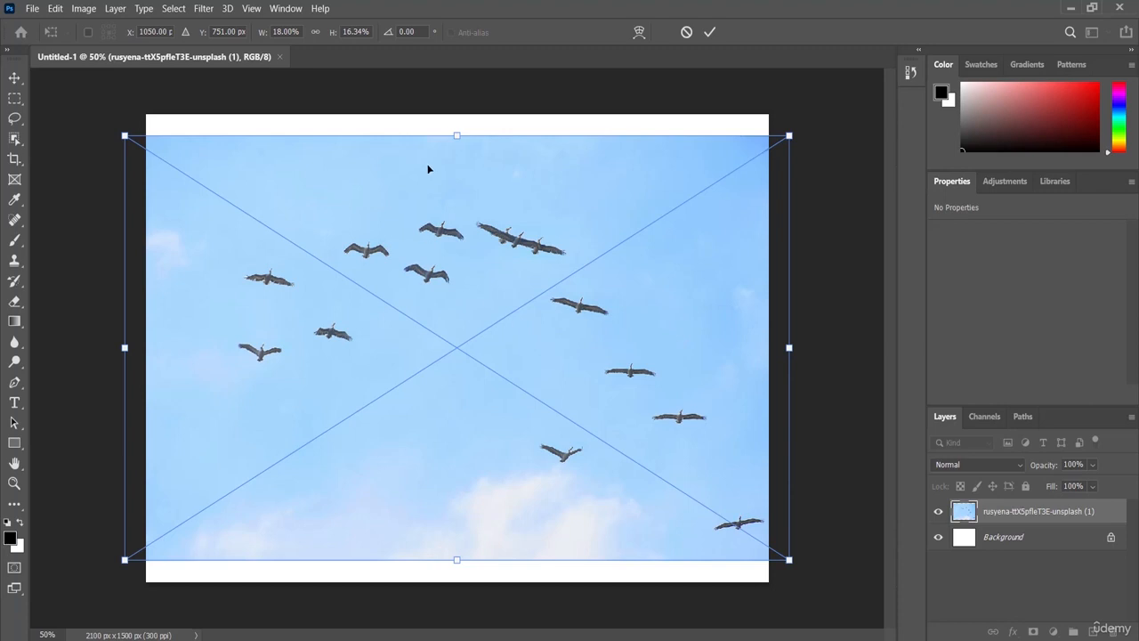
drag(456, 135, 456, 114)
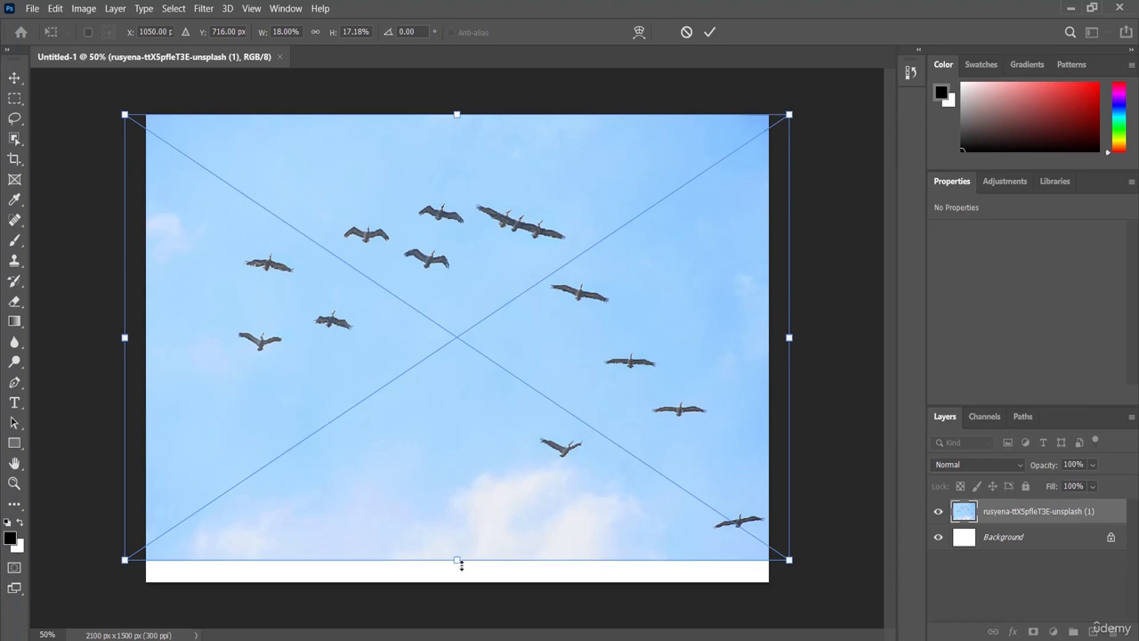
drag(457, 560, 456, 581)
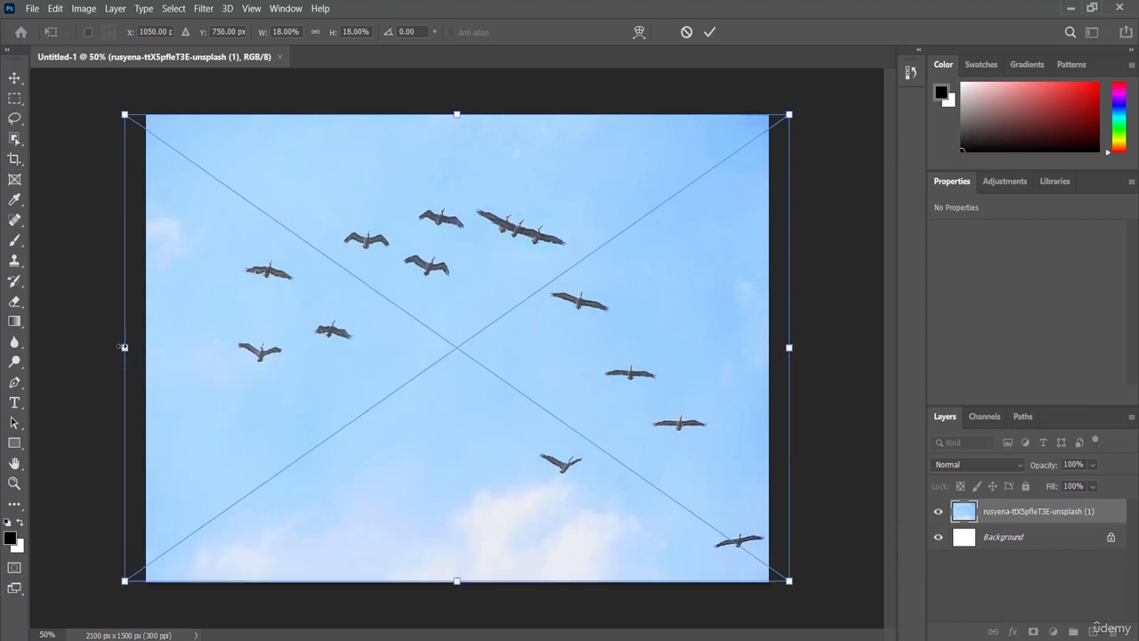
- Narrow the image from both sides to 16.84% width to fit the canvas edges, and commit the placement
drag(124, 347, 146, 347)
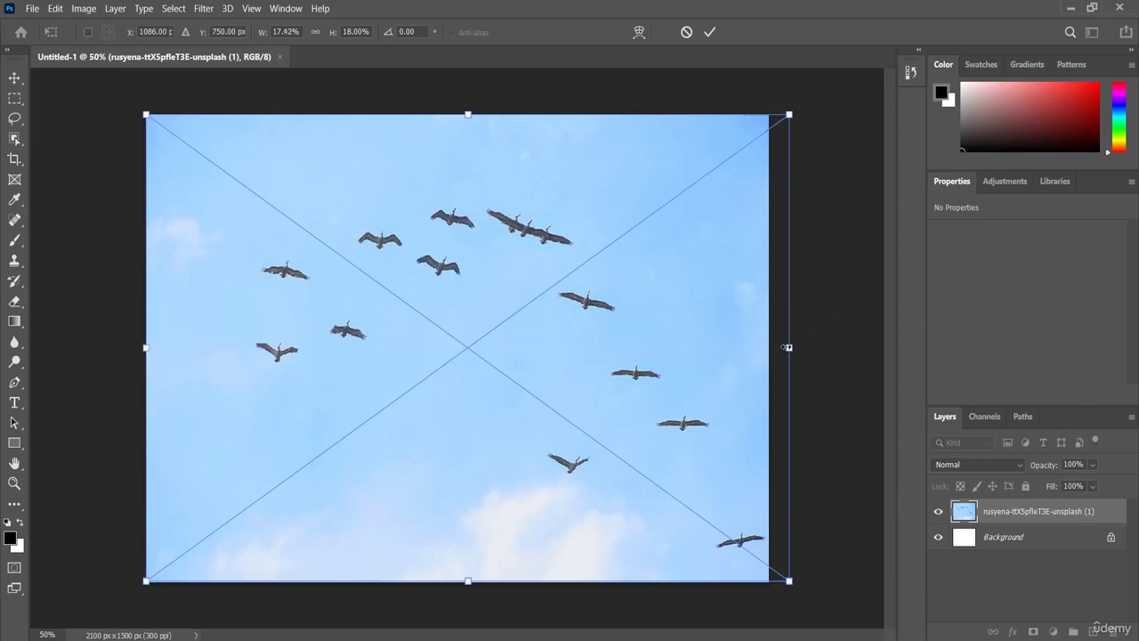
drag(788, 347, 770, 349)
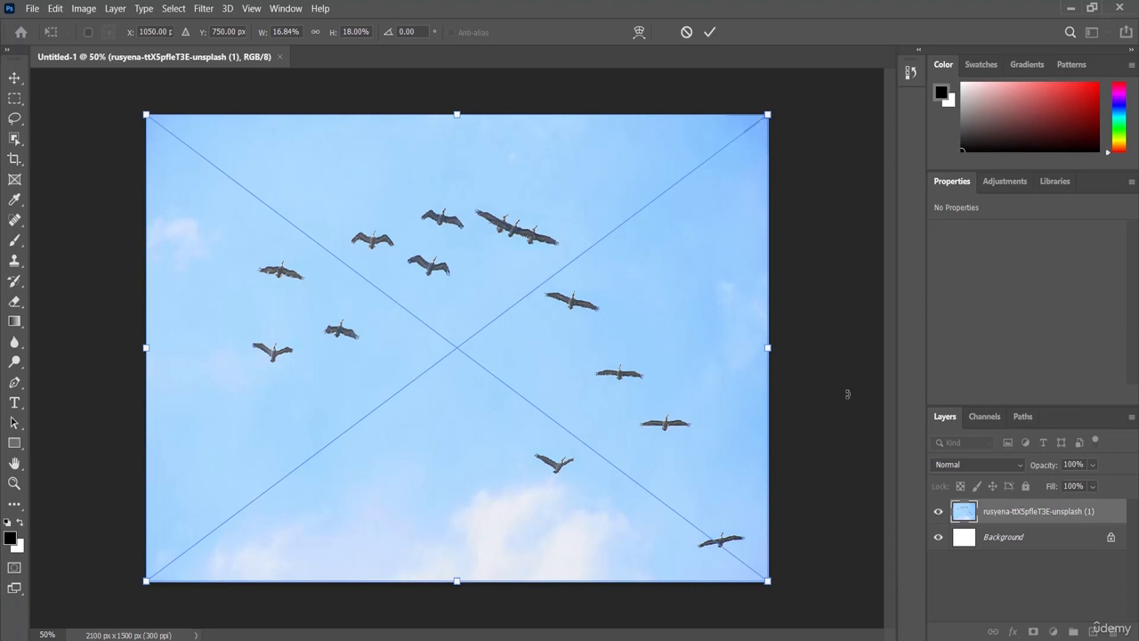
click(709, 32)
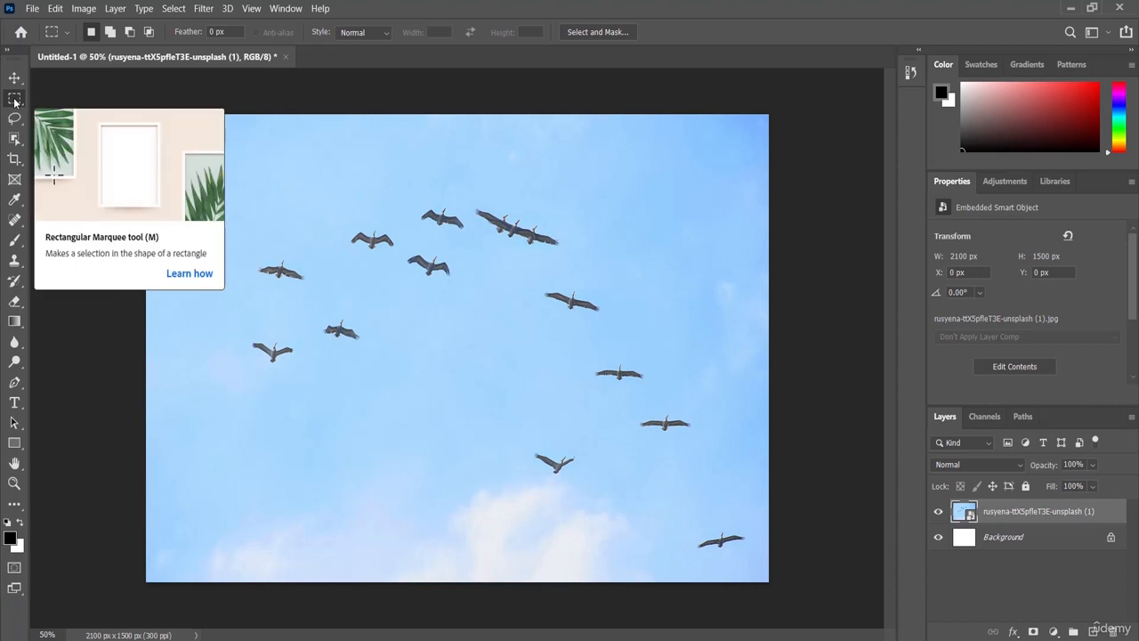
- Select the bird nearest the leftmost one with a rectangular marquee about 187 px square and try to delete it
drag(313, 303, 370, 363)
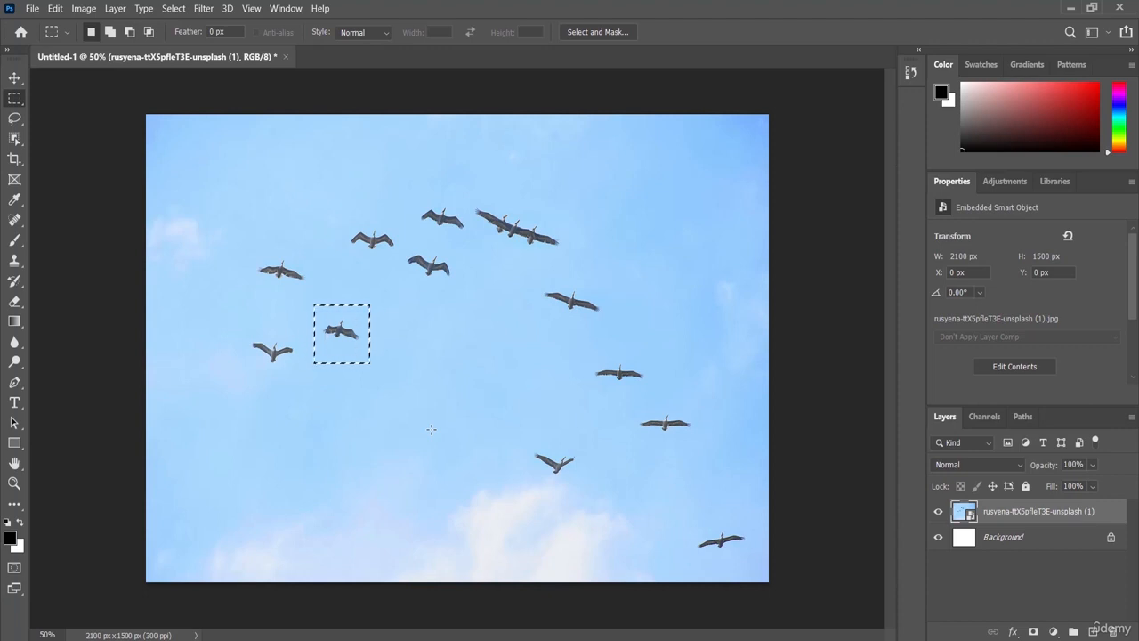
key(Delete)
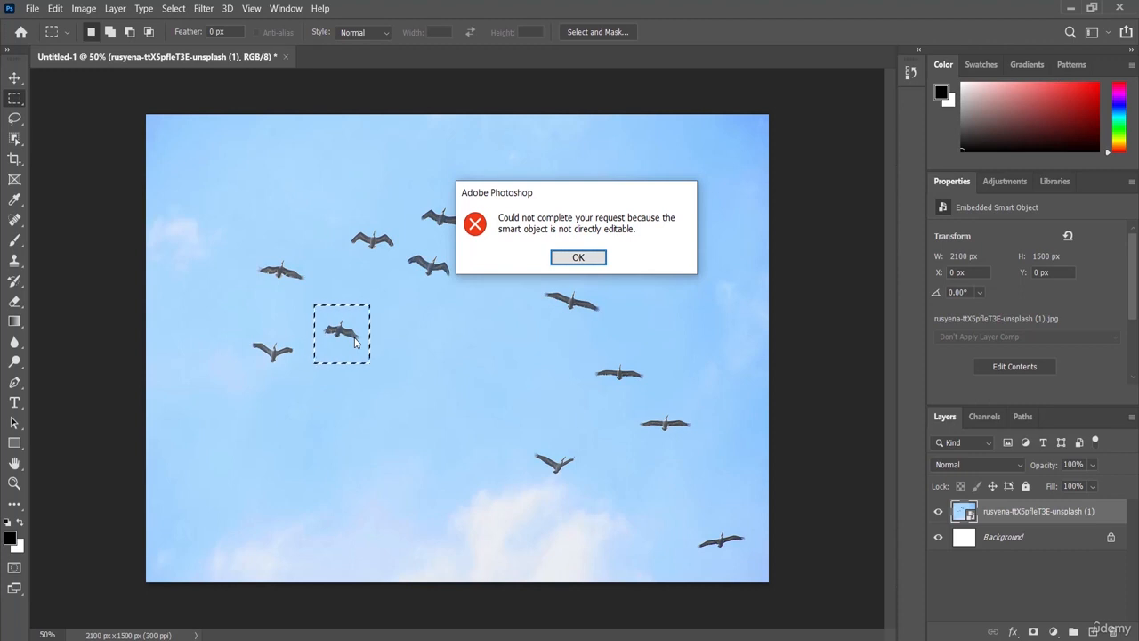
click(578, 257)
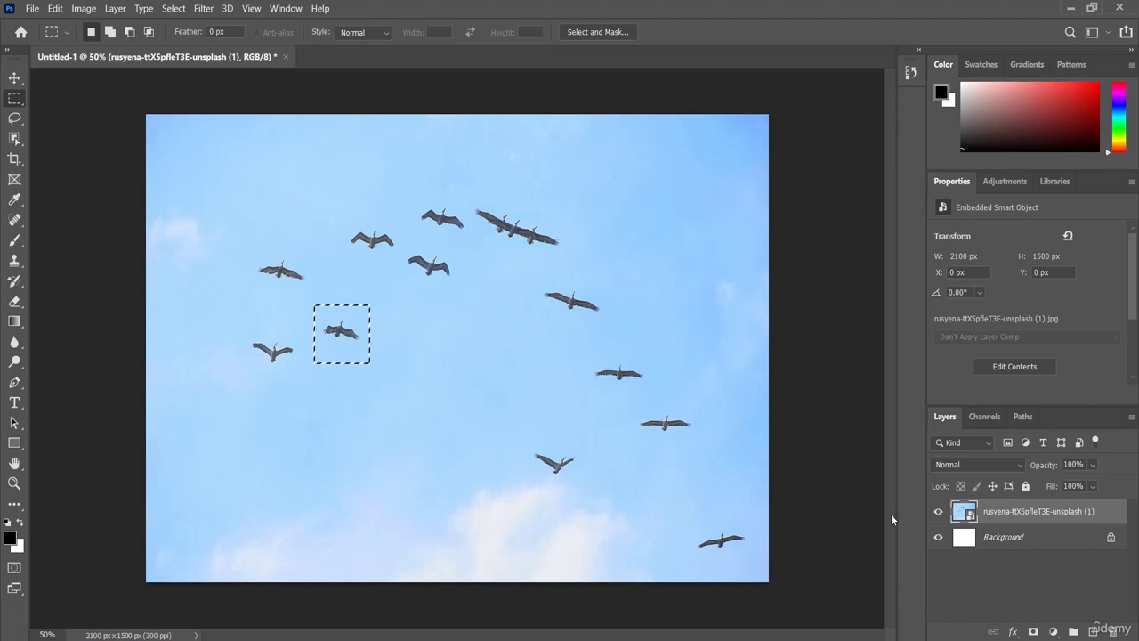
- Rasterize the bird image layer and delete the bird inside the square selection
right_click(1013, 514)
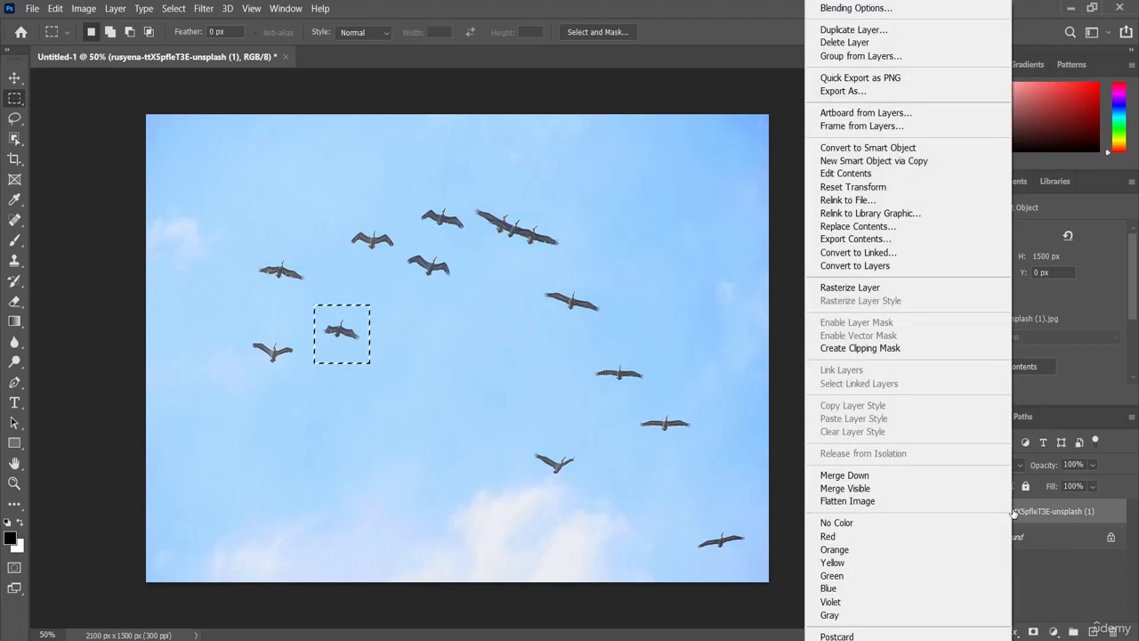
click(917, 287)
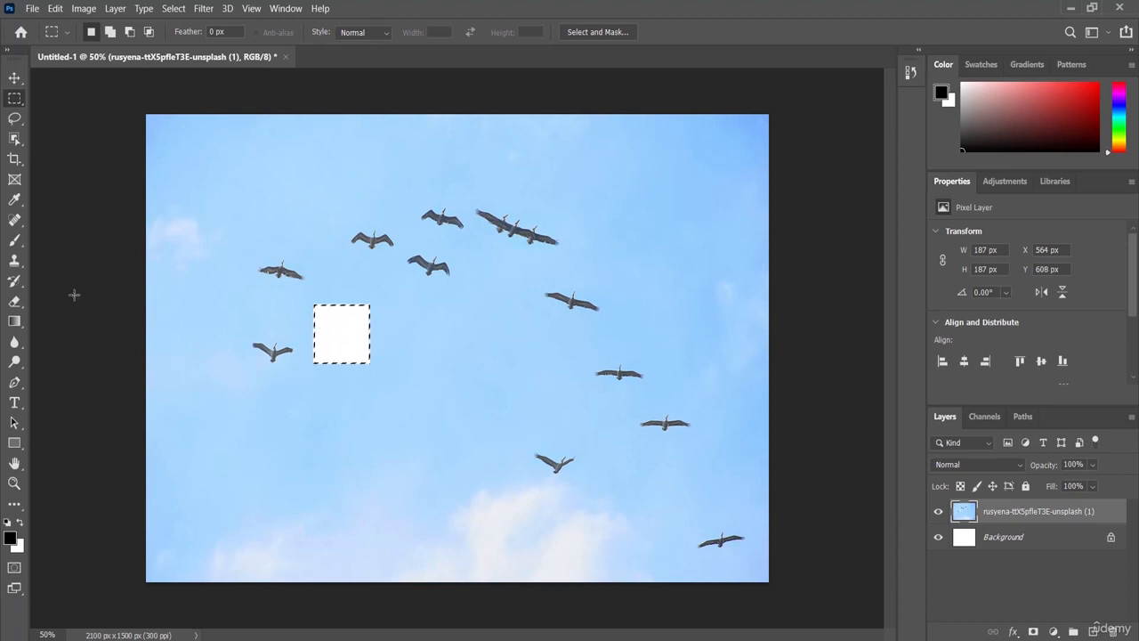
- Activate the Brush tool and set the foreground color to the sky blue a4d7fe, sampled just above the white square
click(15, 241)
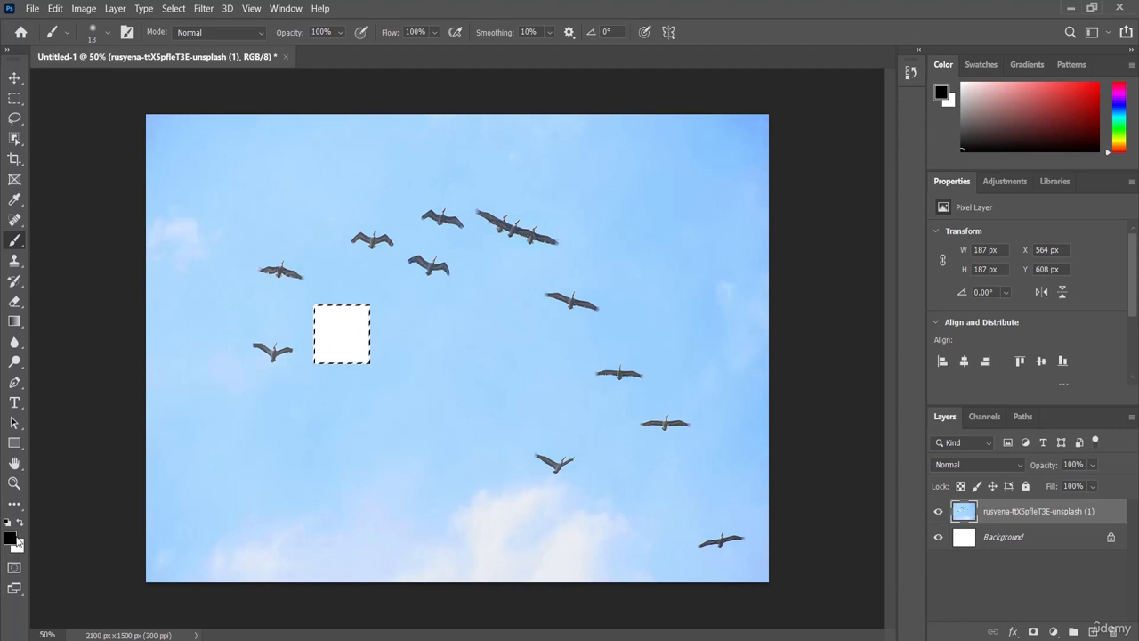
click(11, 539)
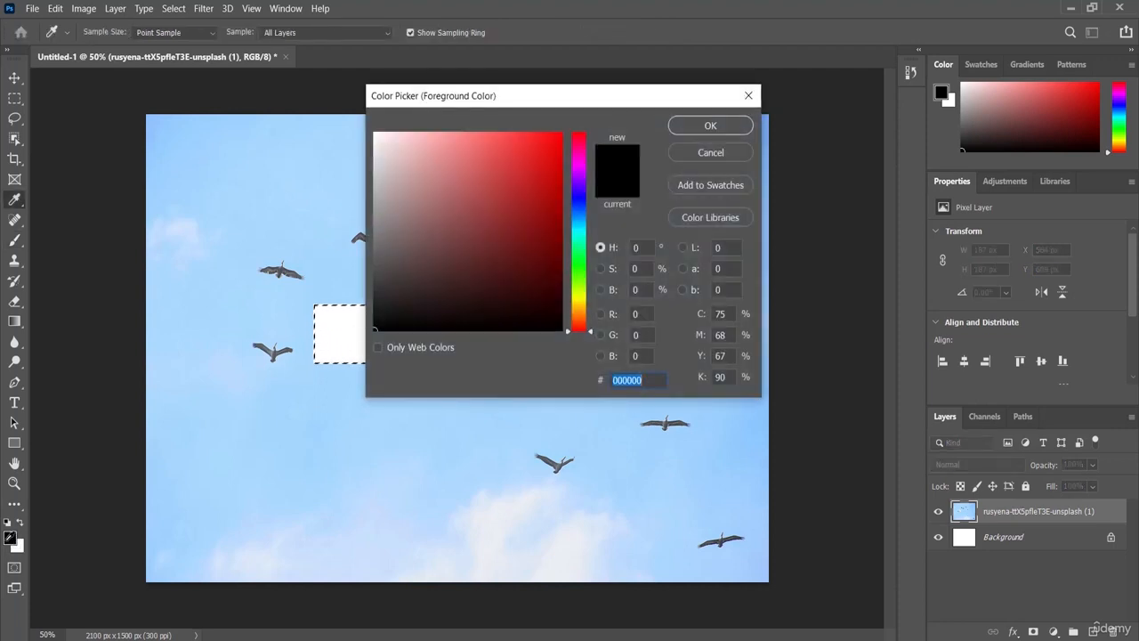
click(338, 278)
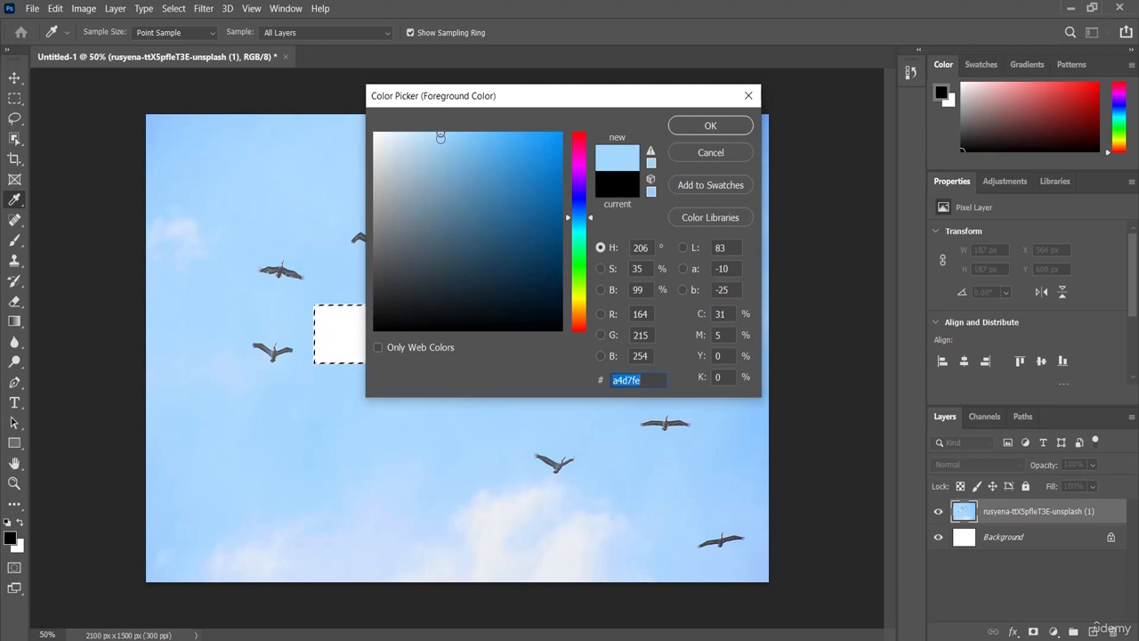
click(710, 125)
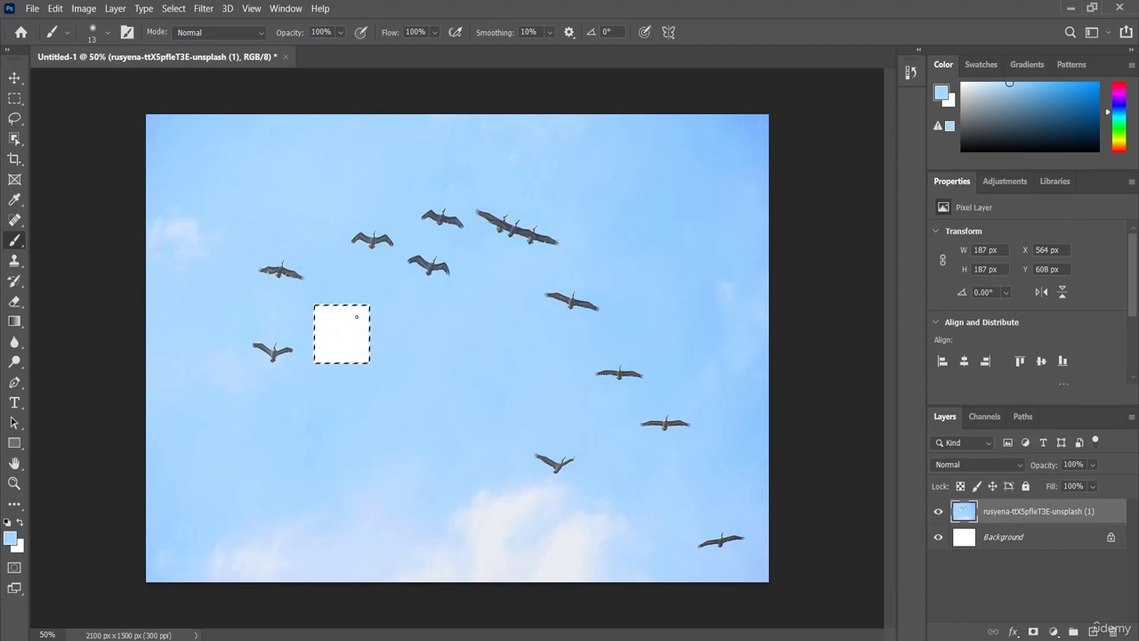
- Paint over the white square in the sky with a 61 px brush and clear the selection
click(108, 32)
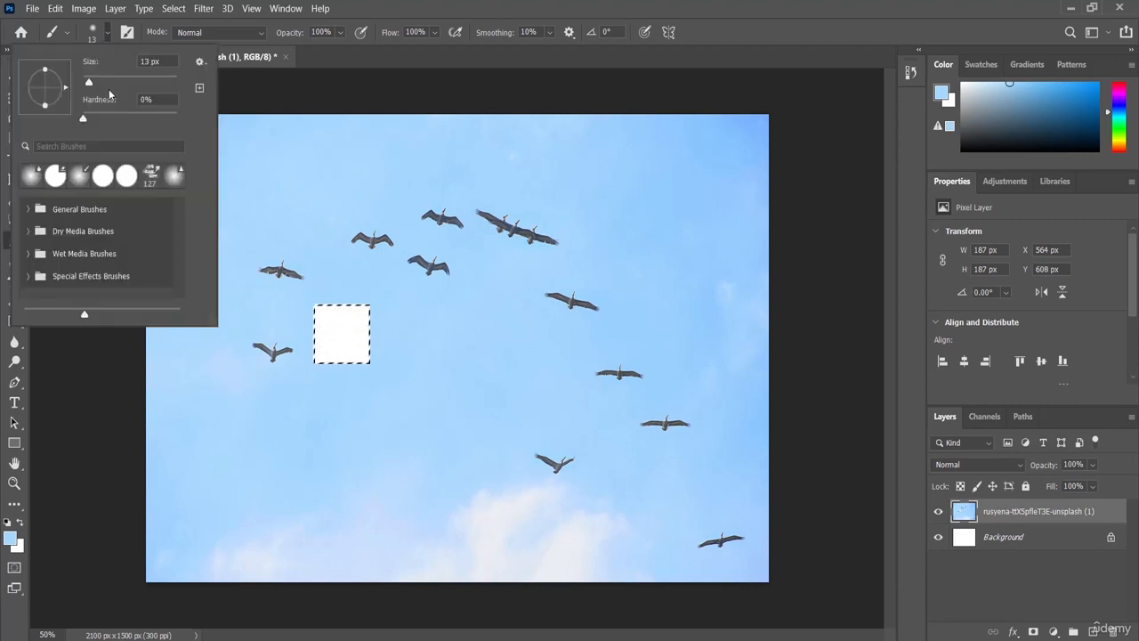
drag(89, 84, 111, 84)
drag(326, 321, 359, 320)
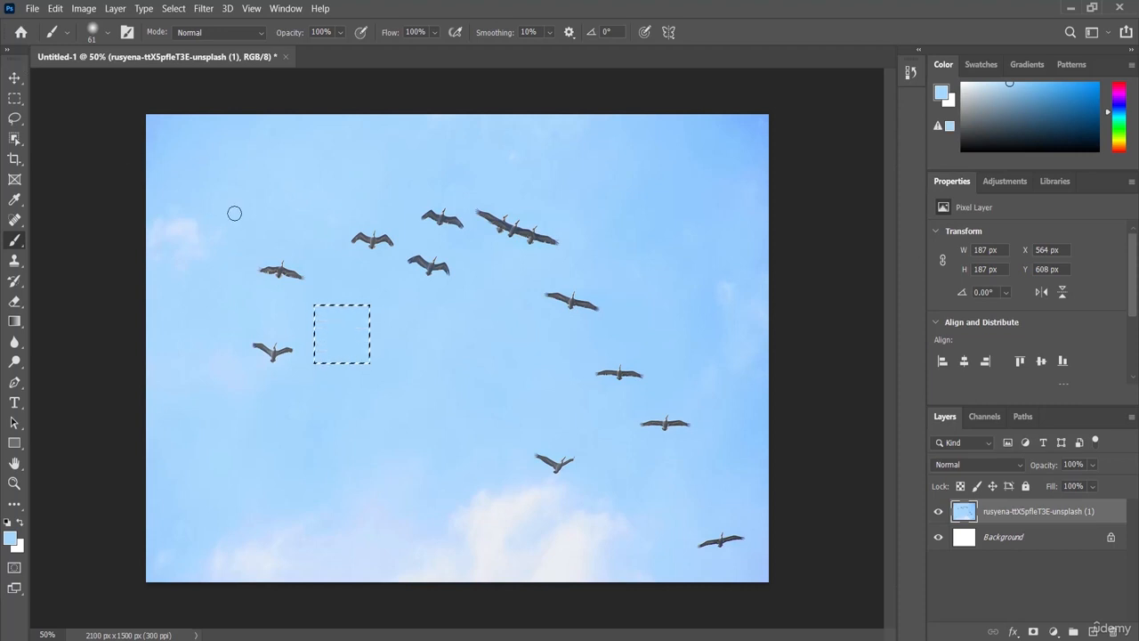
click(172, 9)
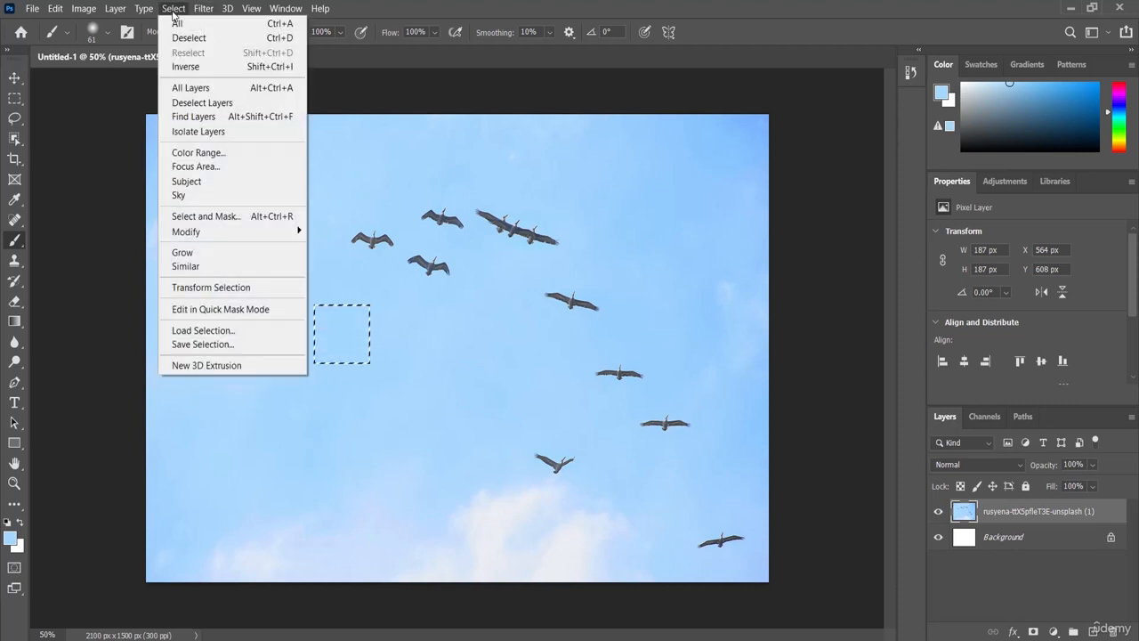
click(235, 38)
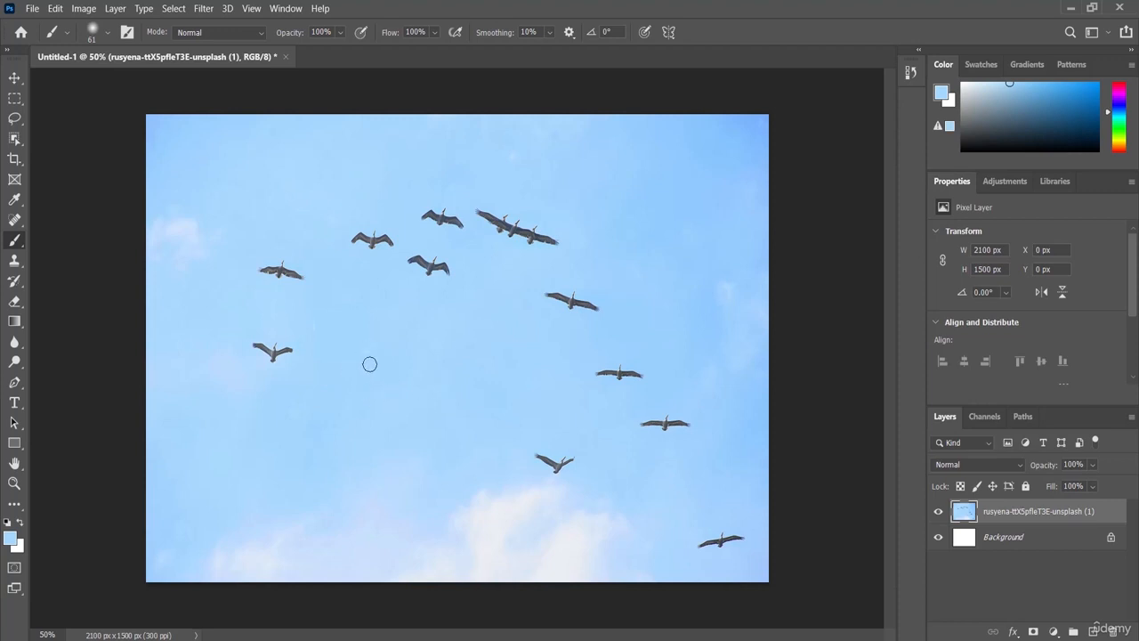
key(ctrl+1)
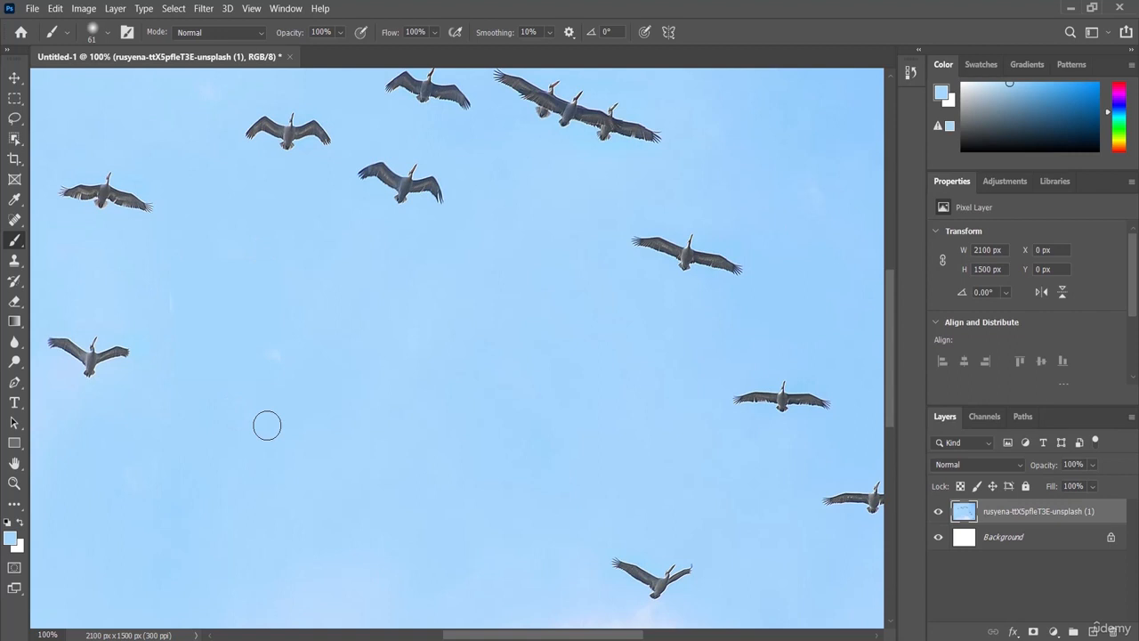
key(ctrl+minus)
key(ctrl+minus)
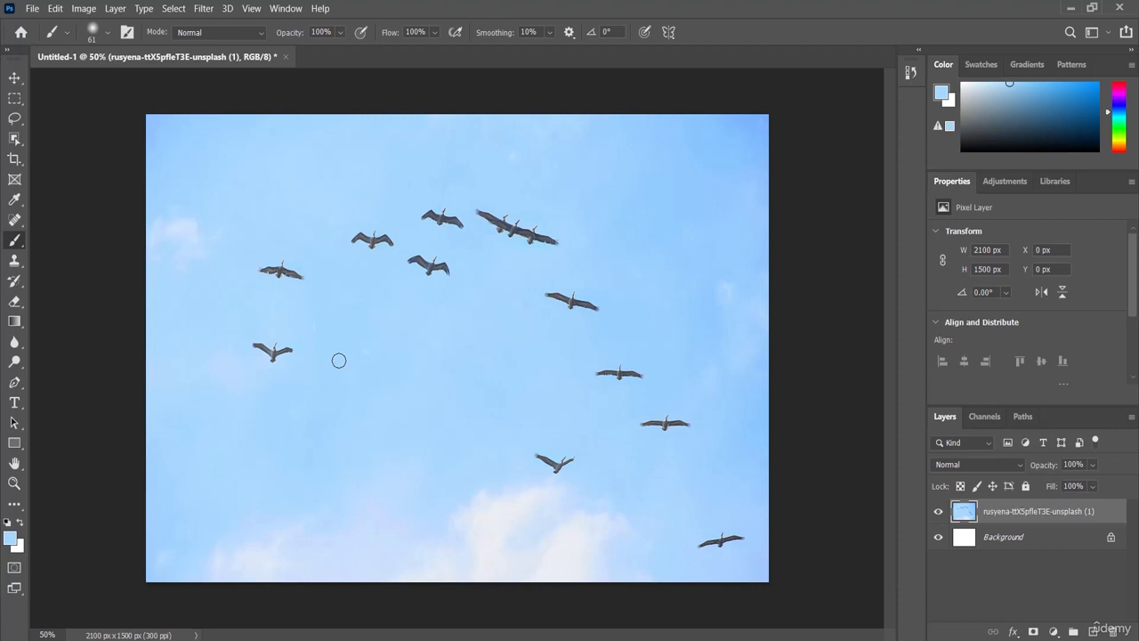
- Lasso the lower of the two leftmost birds, about 174 by 144 px, remove it with Content-Aware Fill to a new layer, and deselect
click(17, 122)
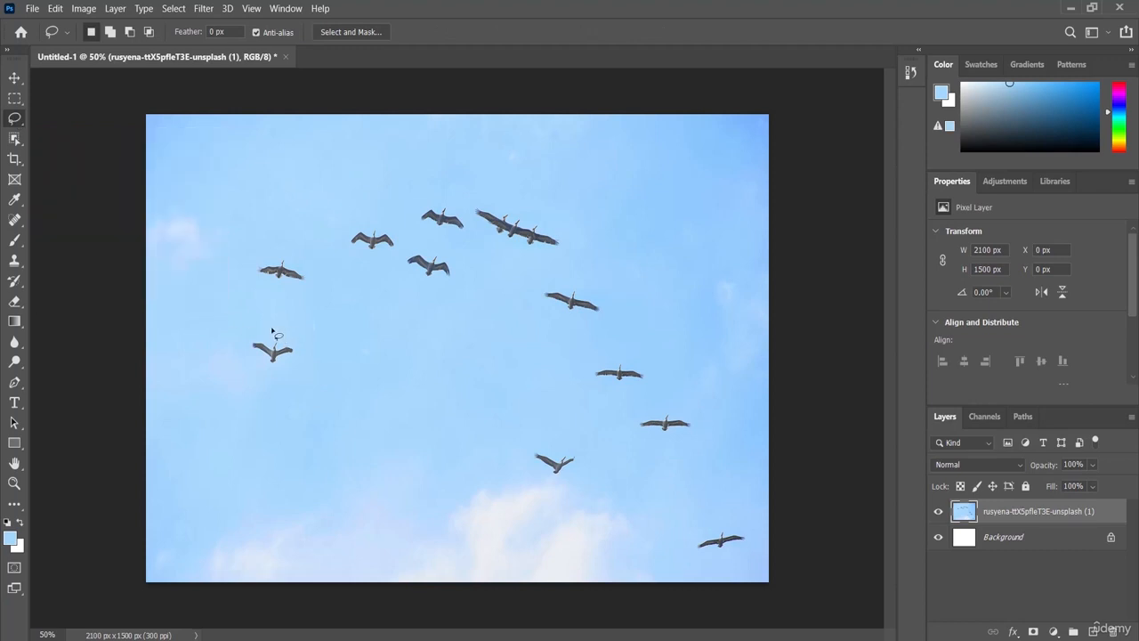
mouse_move(272, 329)
mouse_down()
mouse_move(244, 353)
mouse_move(278, 374)
mouse_move(298, 352)
mouse_move(271, 329)
mouse_up()
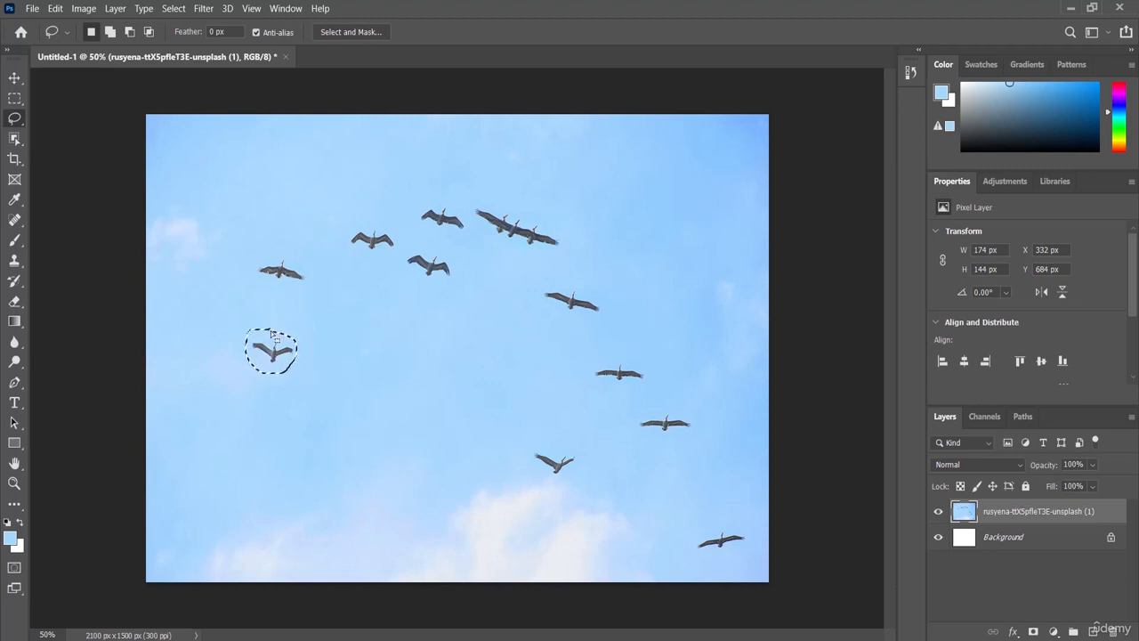
click(54, 10)
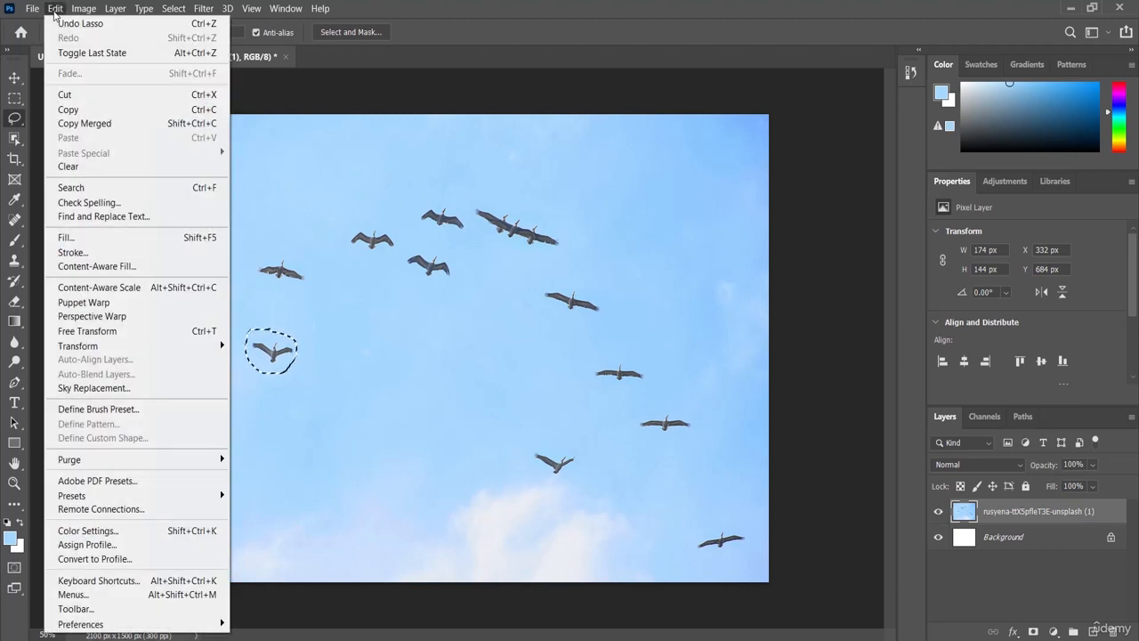
click(149, 270)
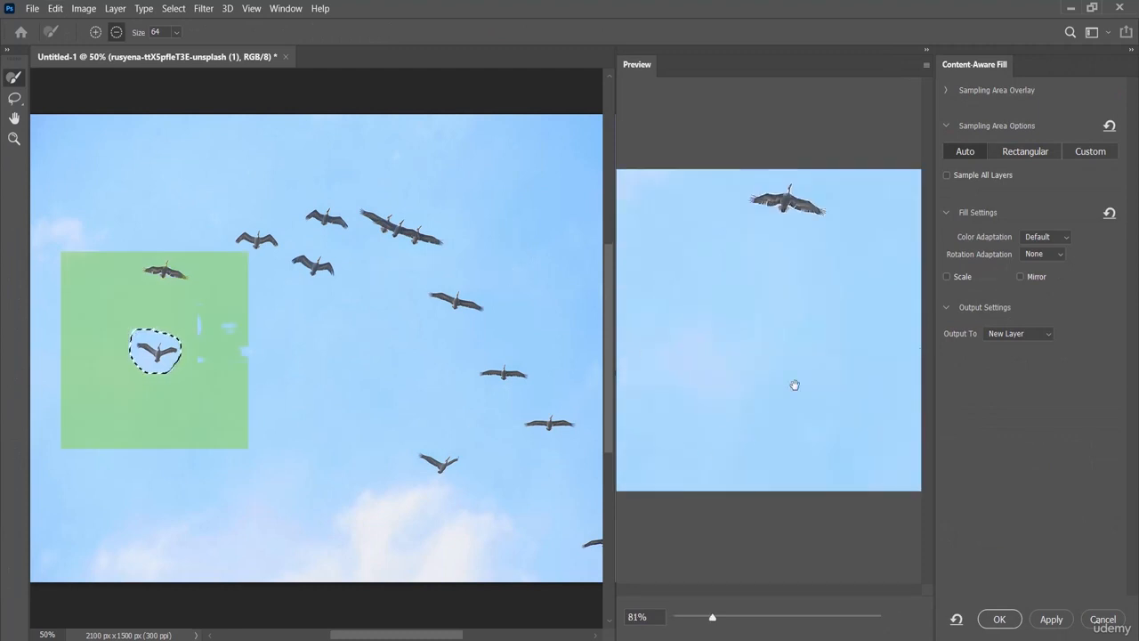
click(1050, 619)
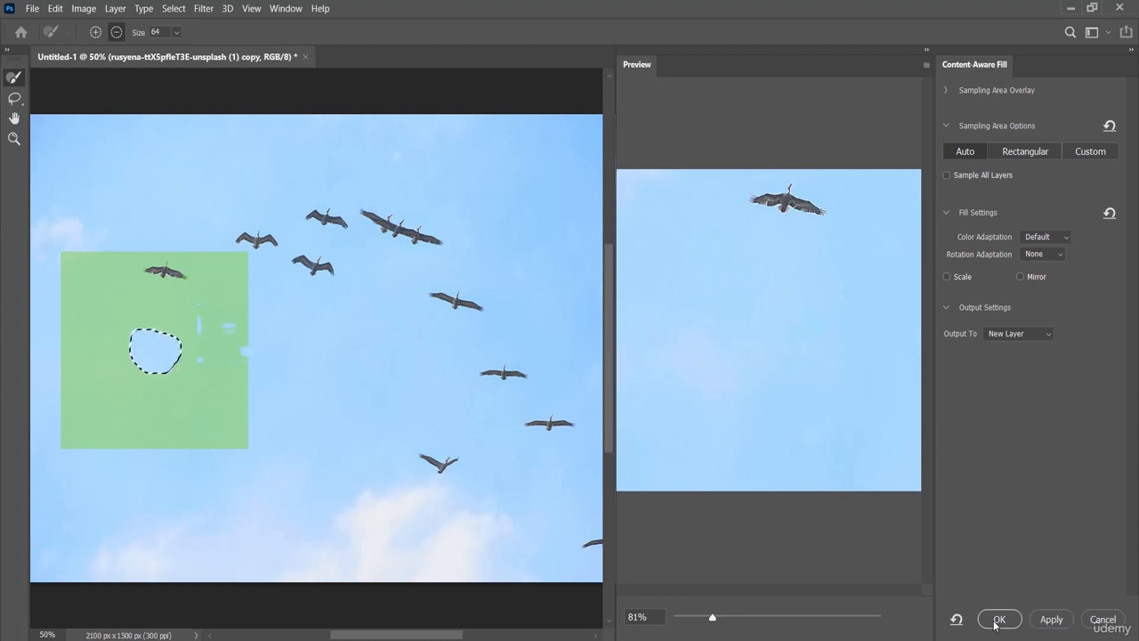
click(998, 620)
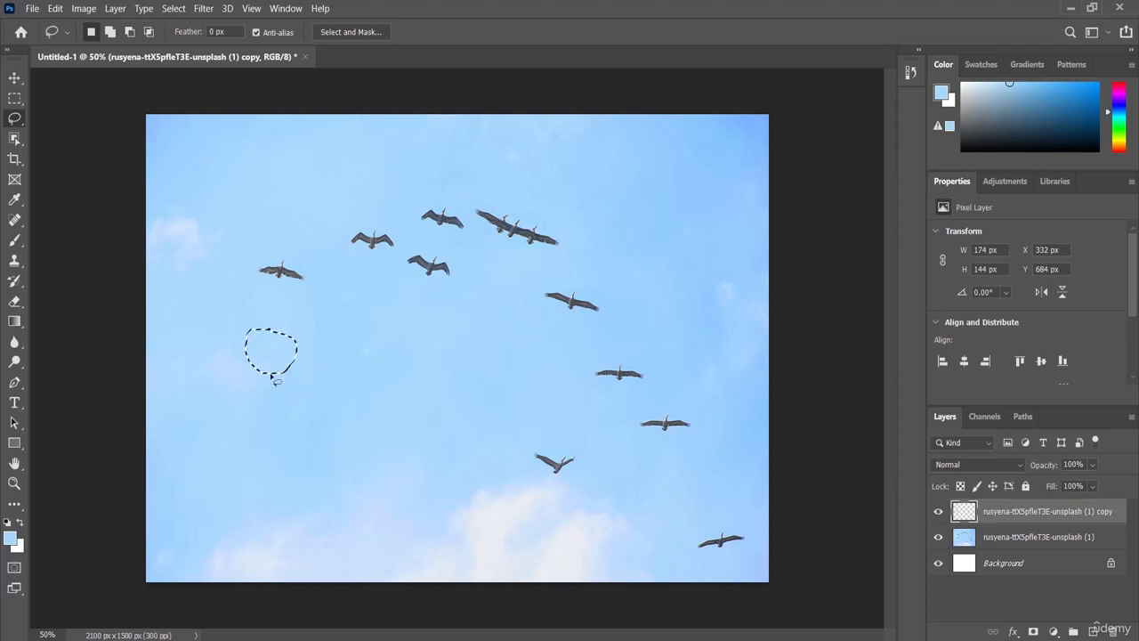
click(308, 381)
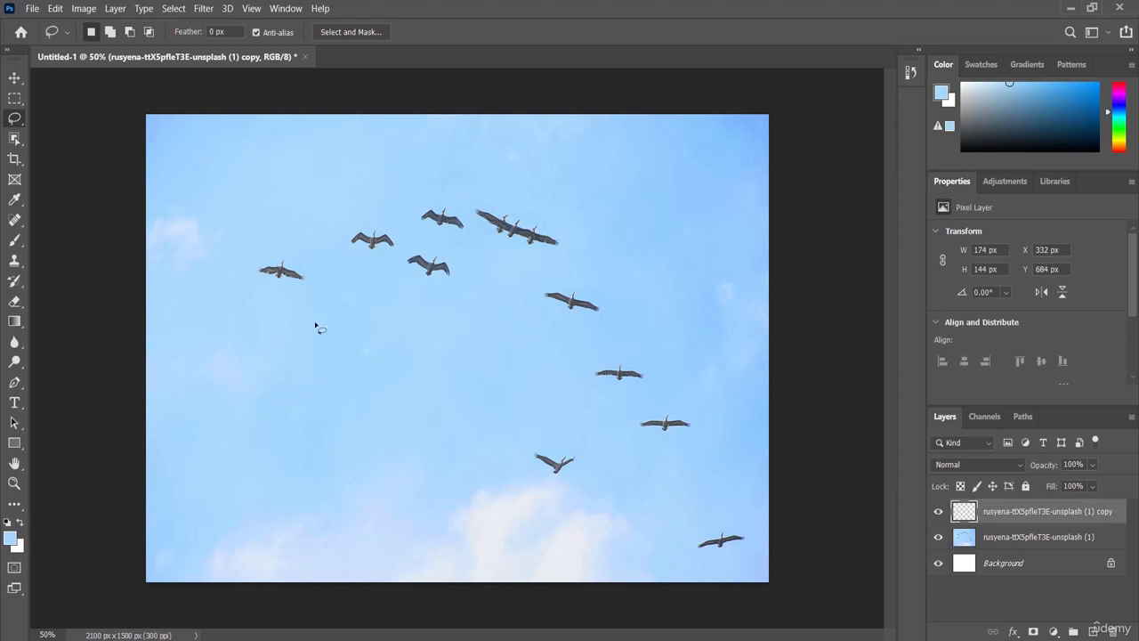
- Examine the brush-painted sky area up close, circling two spots with freehand lasso outlines, and clear the selection
mouse_move(307, 314)
mouse_down()
mouse_move(318, 339)
mouse_move(311, 308)
mouse_up()
key(ctrl+plus)
key(ctrl+plus)
key(ctrl+plus)
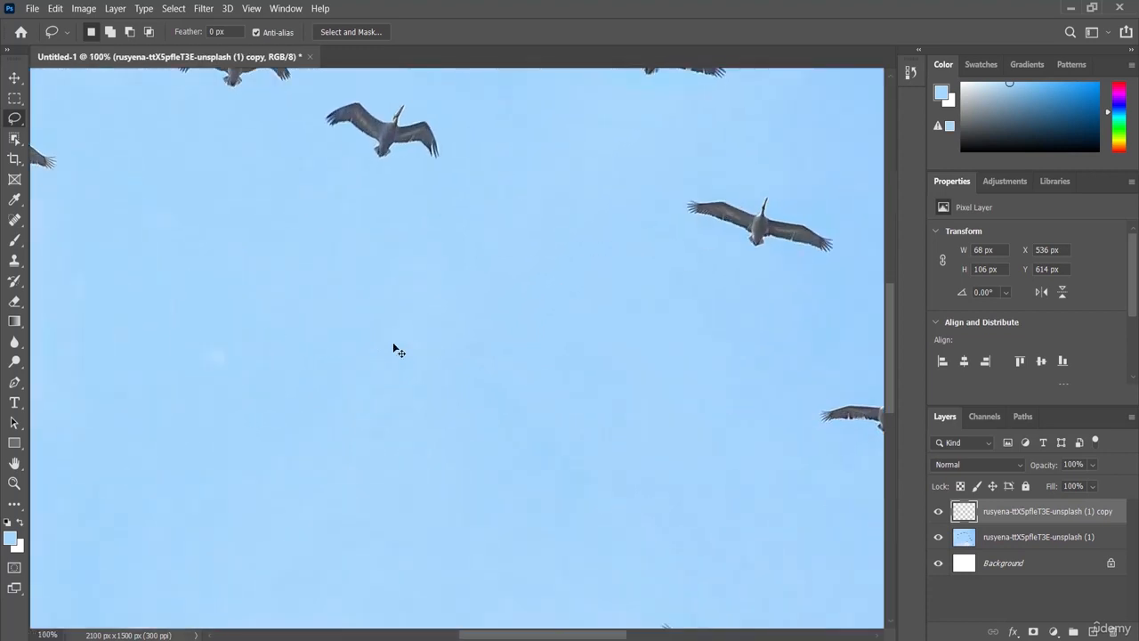
drag(571, 635, 489, 638)
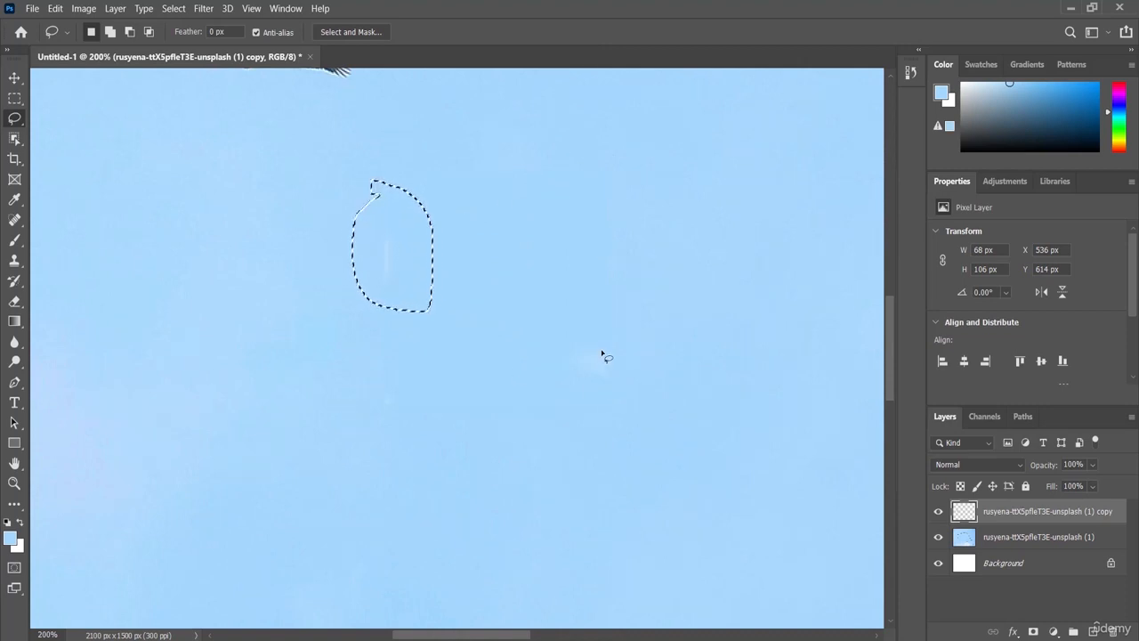
click(578, 331)
mouse_move(578, 331)
mouse_down()
mouse_move(595, 397)
mouse_move(626, 388)
mouse_move(625, 344)
mouse_up()
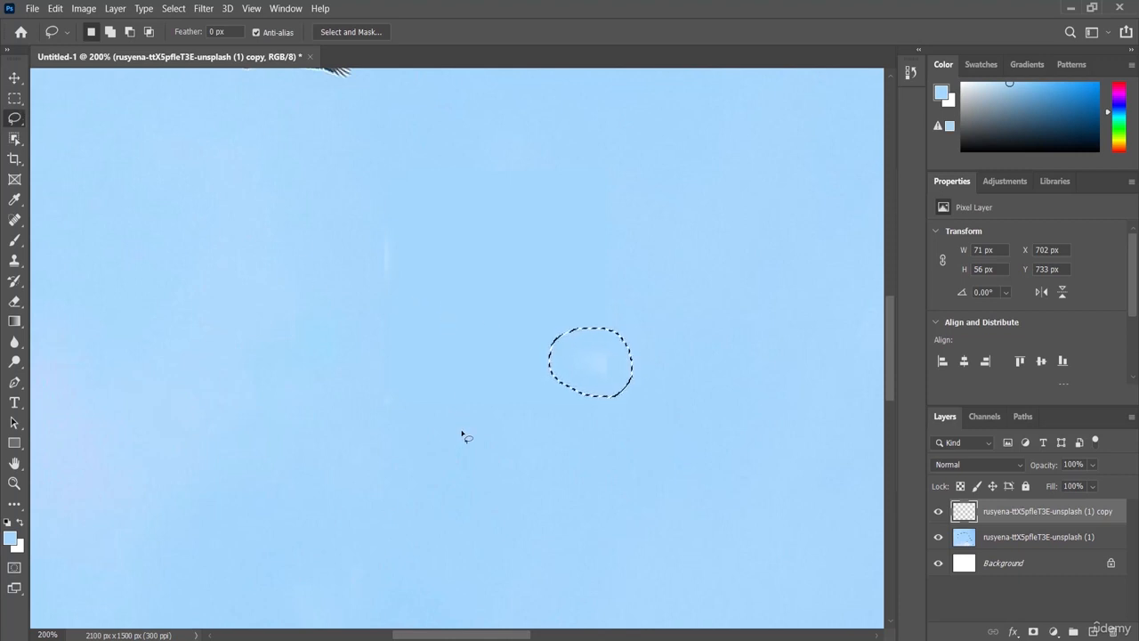
key(ctrl+minus)
key(ctrl+minus)
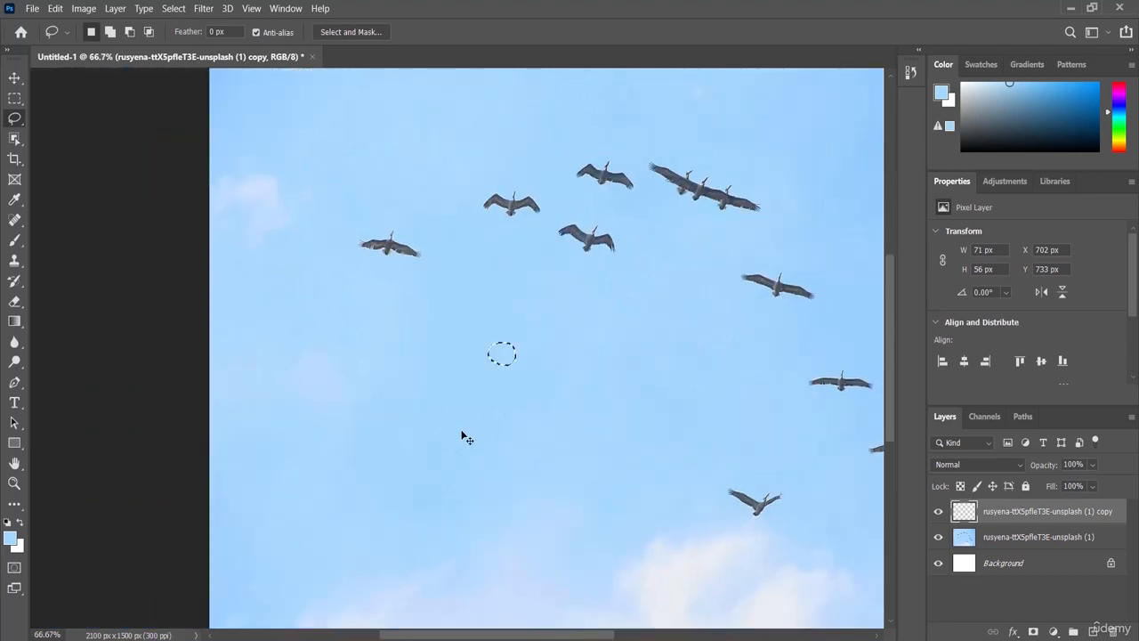
key(ctrl+minus)
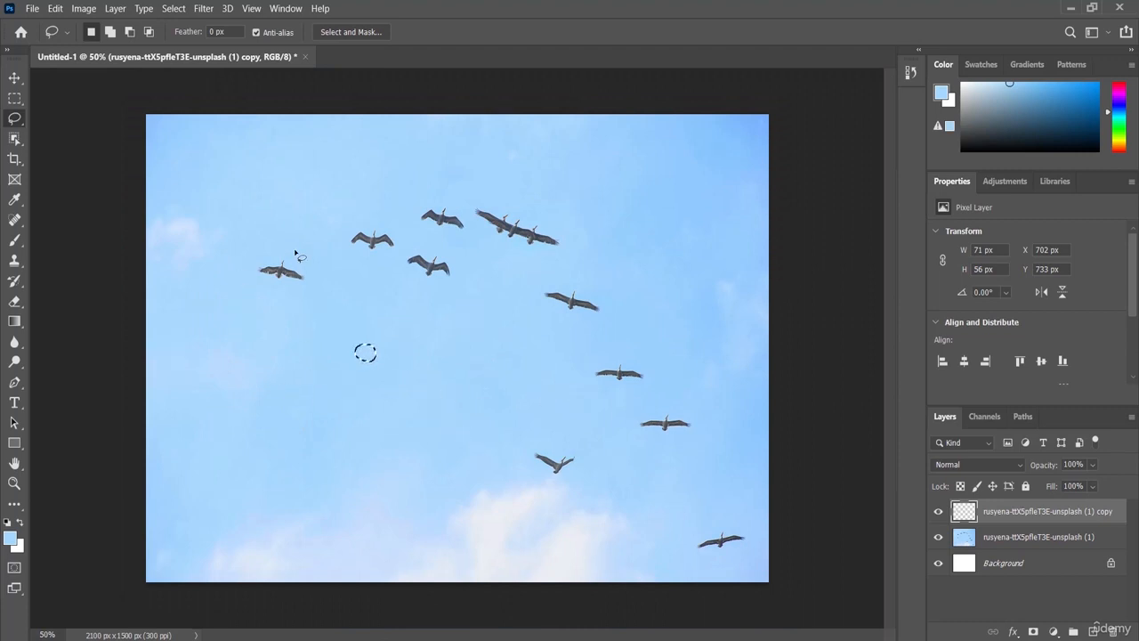
key(ctrl+d)
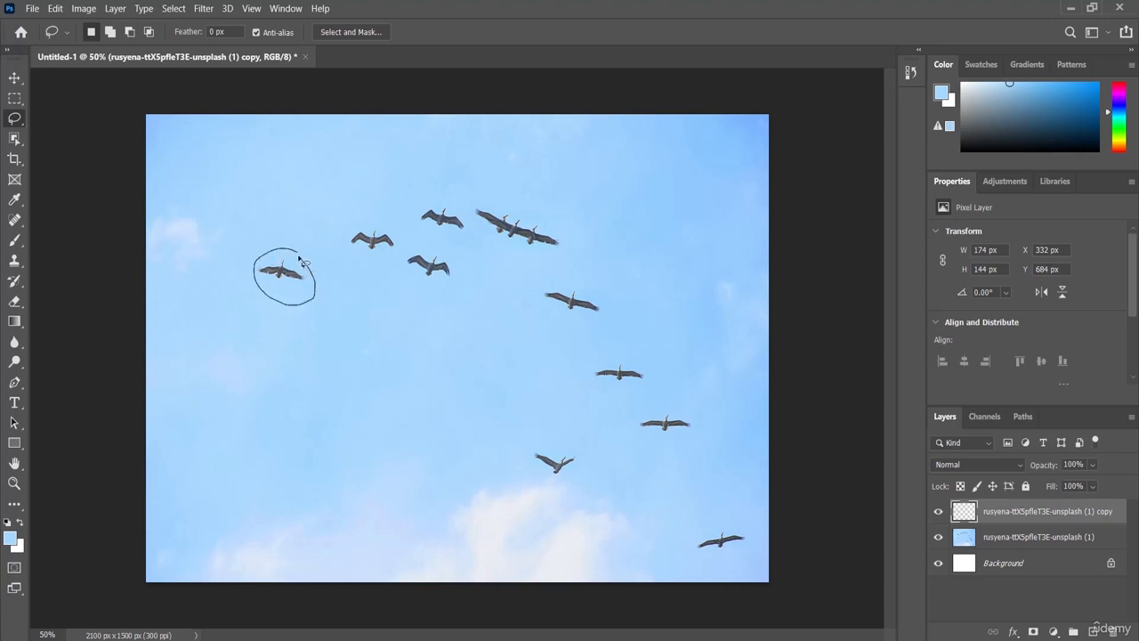
- Lasso the leftmost bird, about 206 by 182 px, and remove it from the original image layer with Content-Aware Fill to a new layer
drag(296, 253, 310, 263)
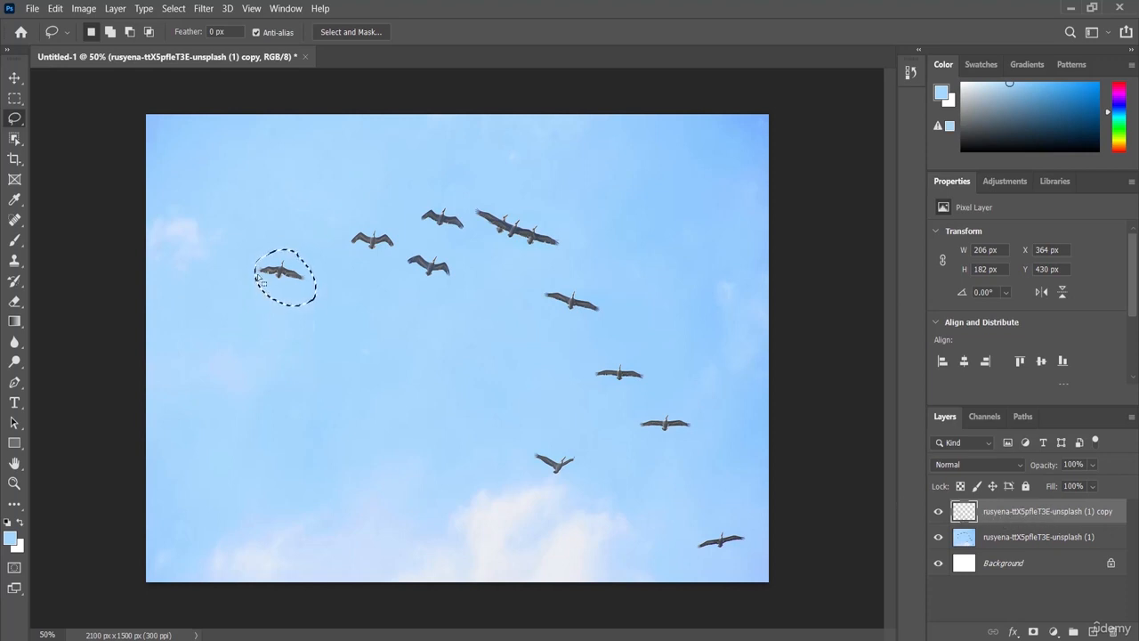
click(1013, 540)
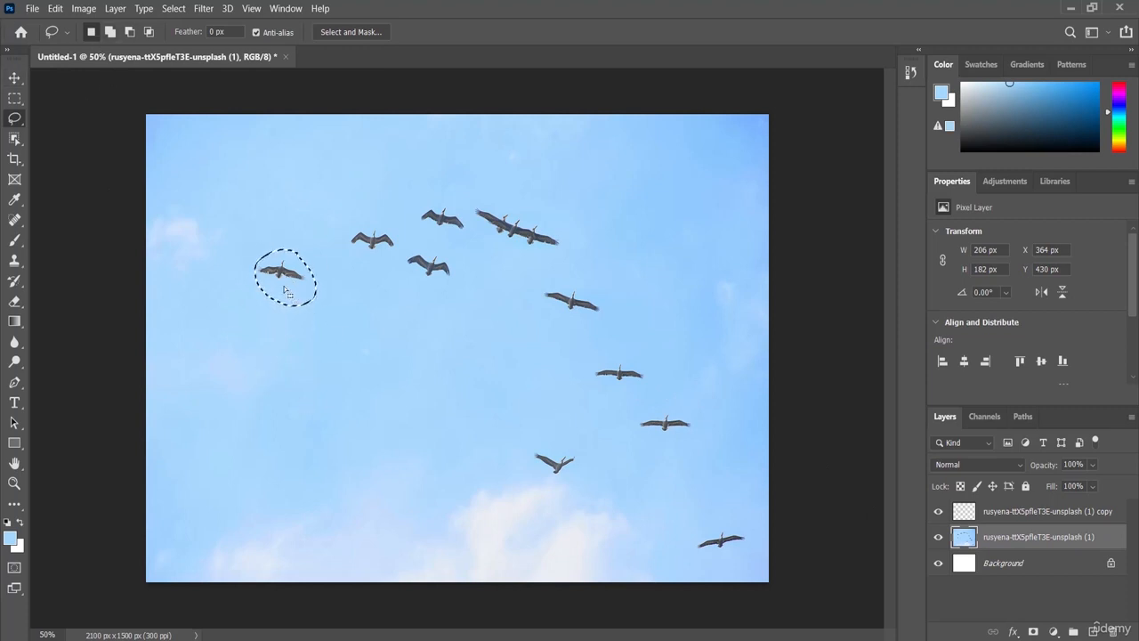
click(55, 8)
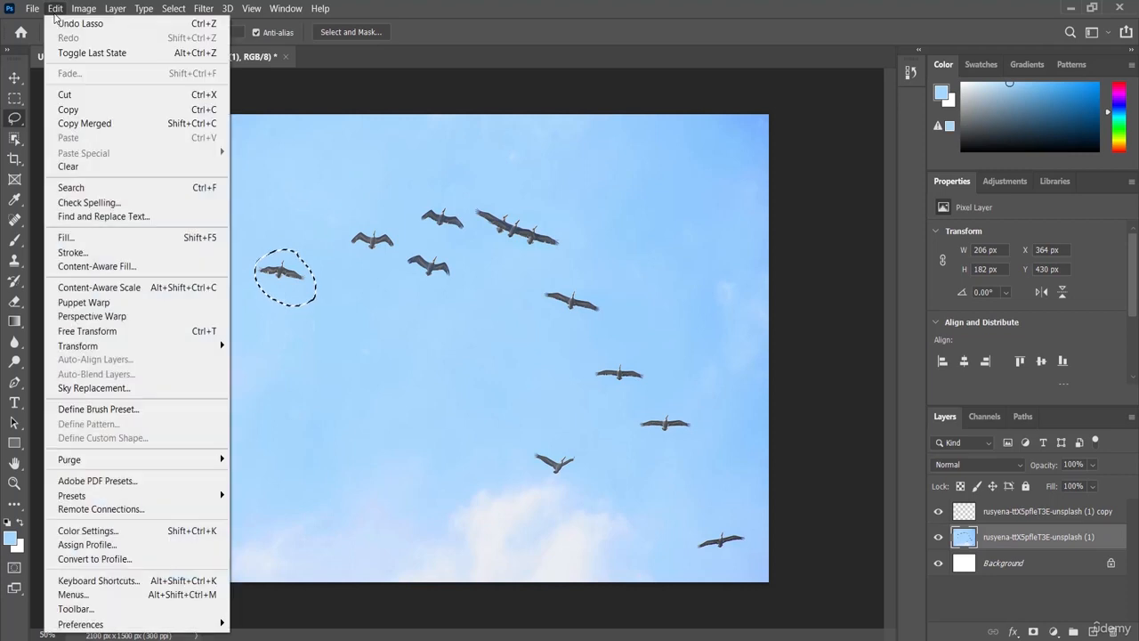
click(87, 270)
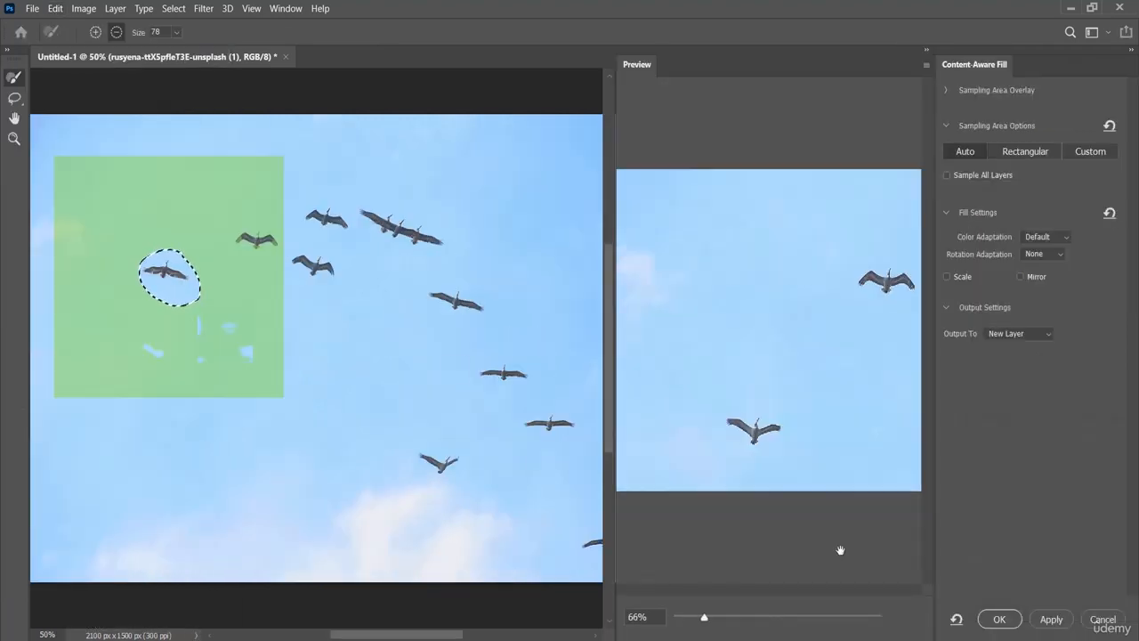
click(1000, 619)
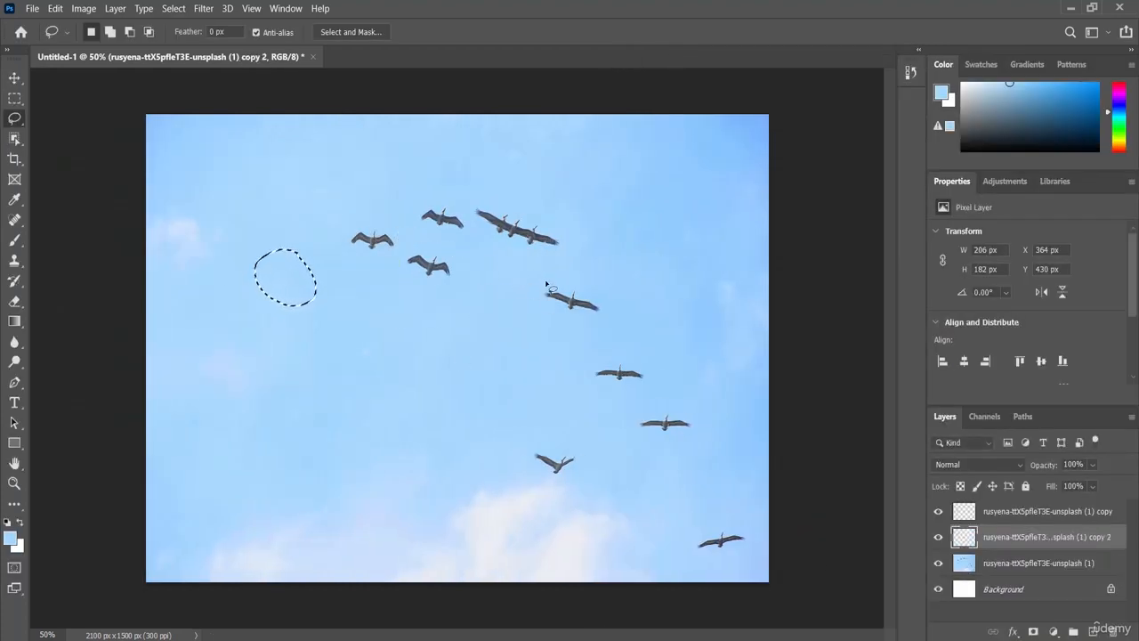
- Lasso the leftmost remaining bird and the upper right-hand bird together, remove both from the original image layer with Content-Aware Fill, and deselect
mouse_move(390, 222)
mouse_down()
mouse_move(345, 244)
mouse_move(389, 269)
mouse_move(402, 249)
mouse_move(389, 223)
mouse_up()
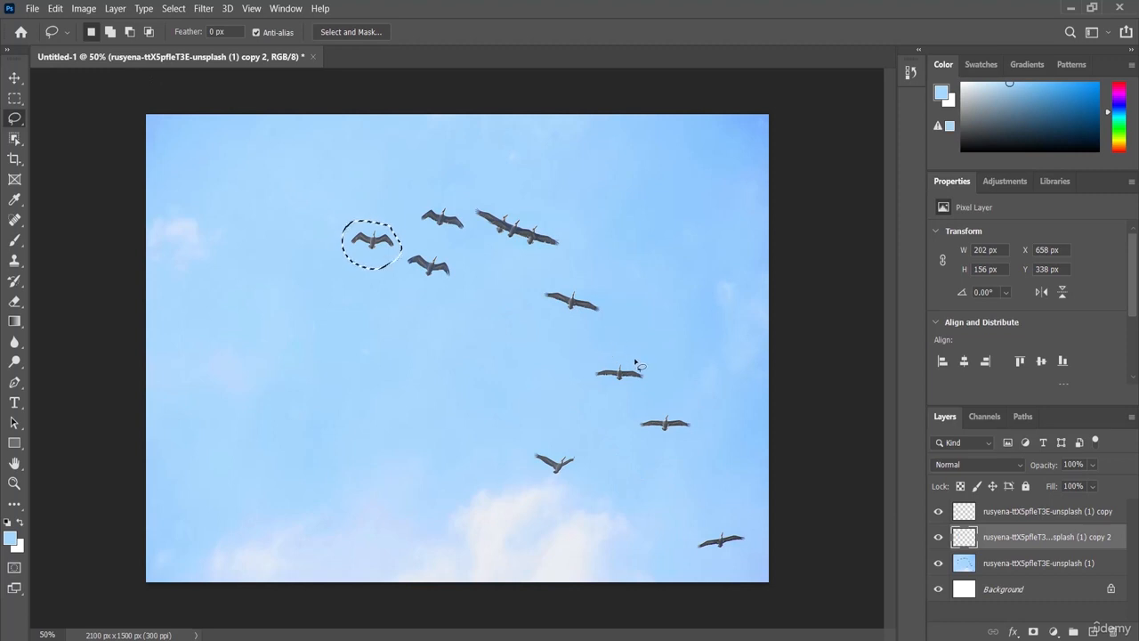
mouse_move(635, 362)
mouse_down()
mouse_move(588, 369)
mouse_move(603, 399)
mouse_move(651, 398)
mouse_move(634, 356)
mouse_up()
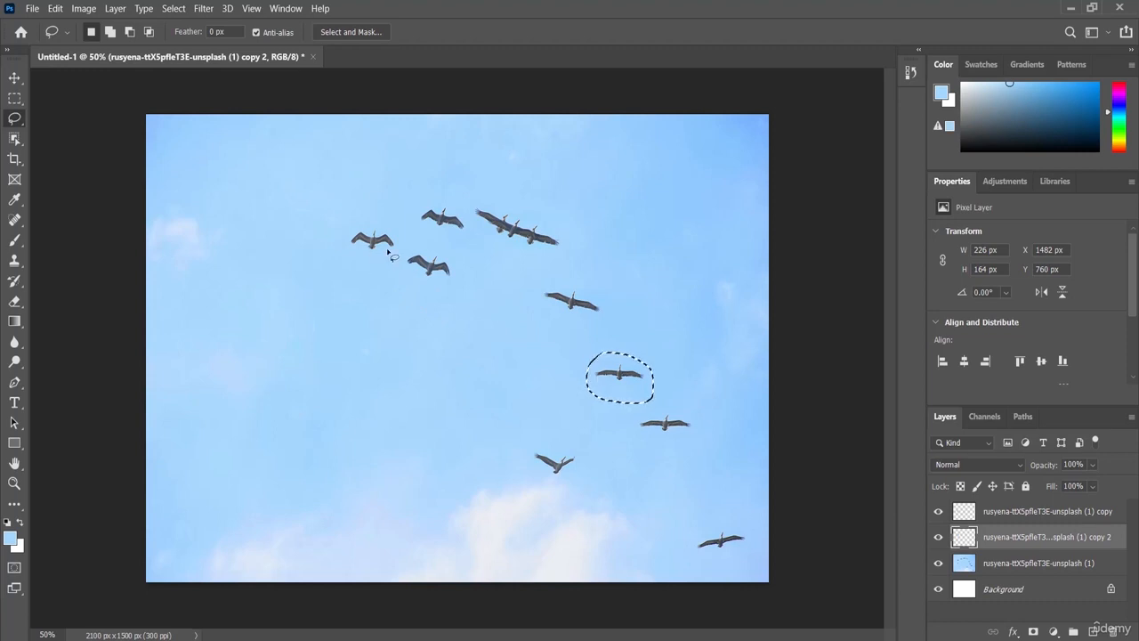
key(alt+bracketleft)
key(shift)
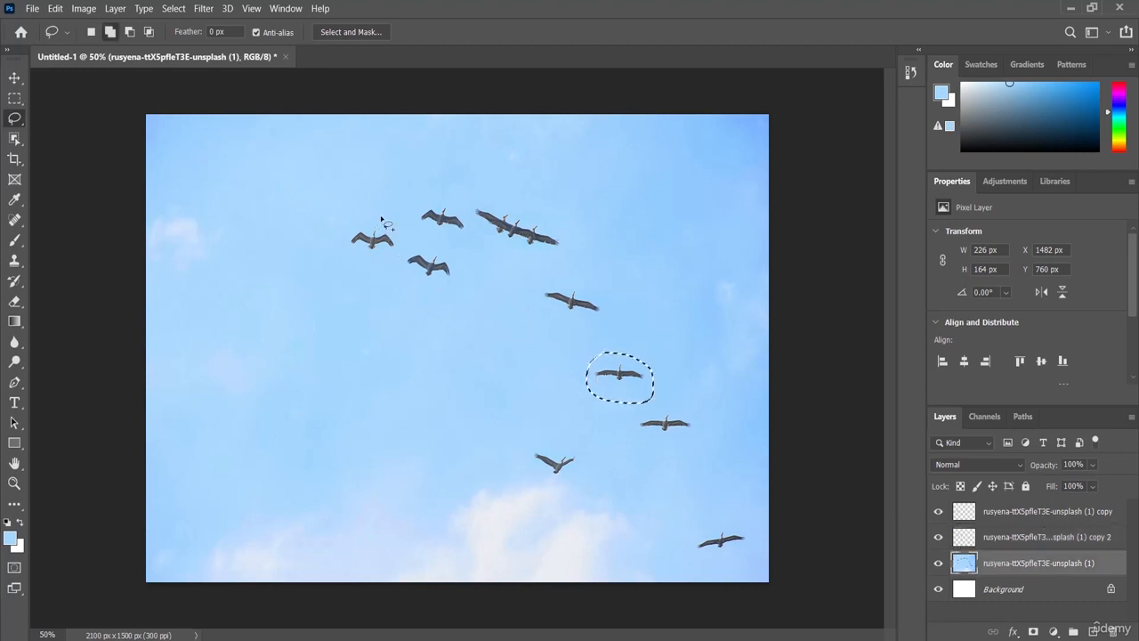
mouse_move(384, 222)
mouse_down()
mouse_move(355, 217)
mouse_move(344, 258)
mouse_move(384, 266)
mouse_move(384, 222)
mouse_up()
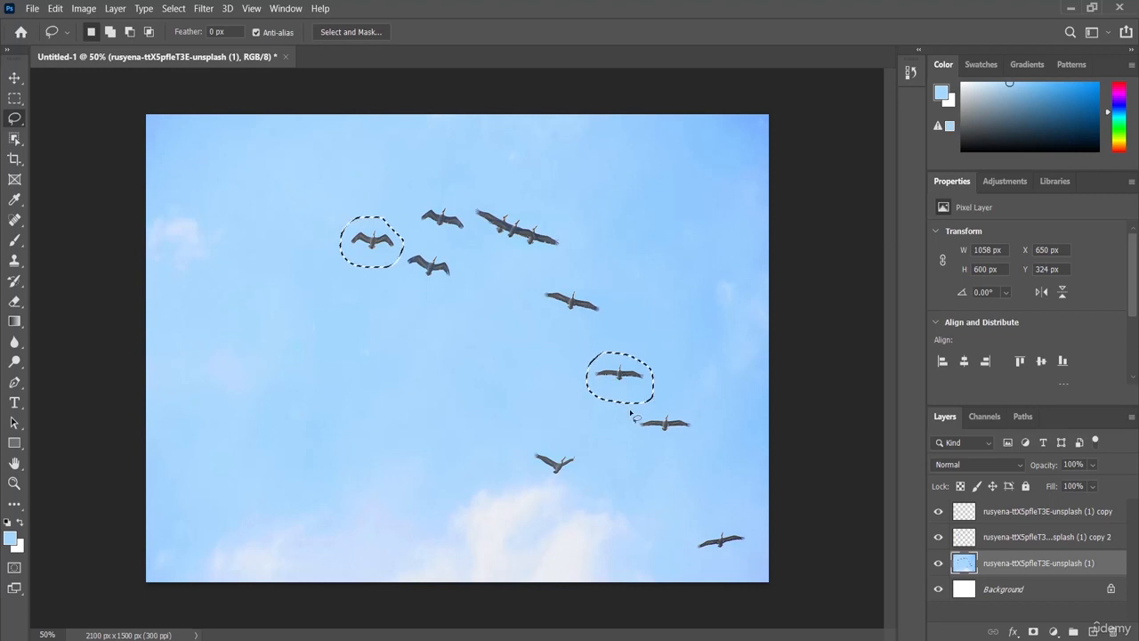
click(56, 9)
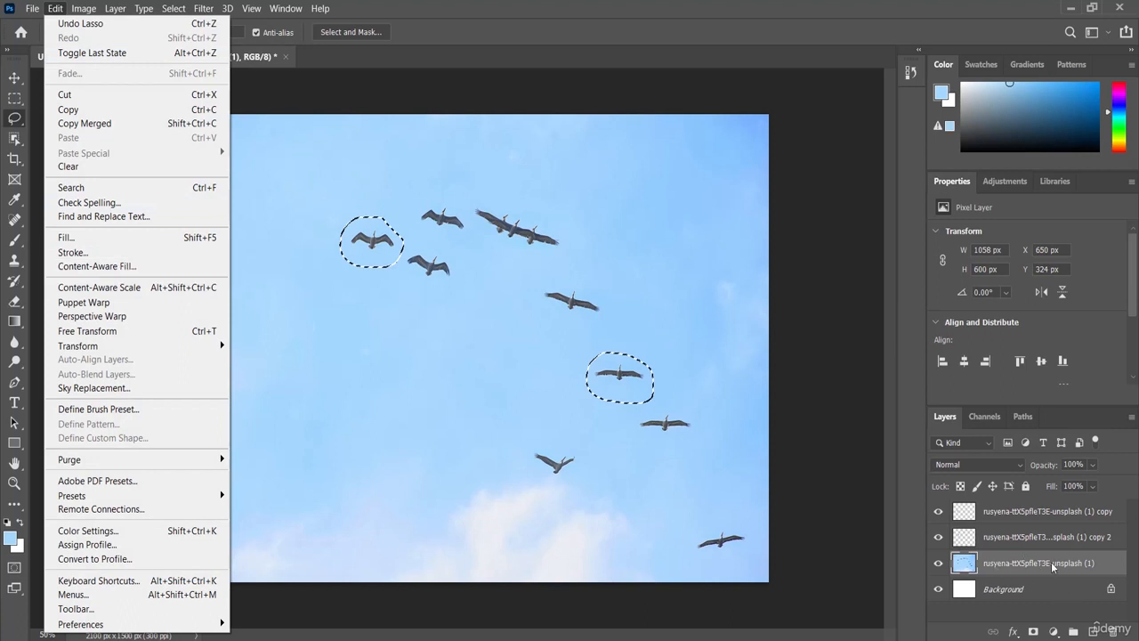
click(128, 266)
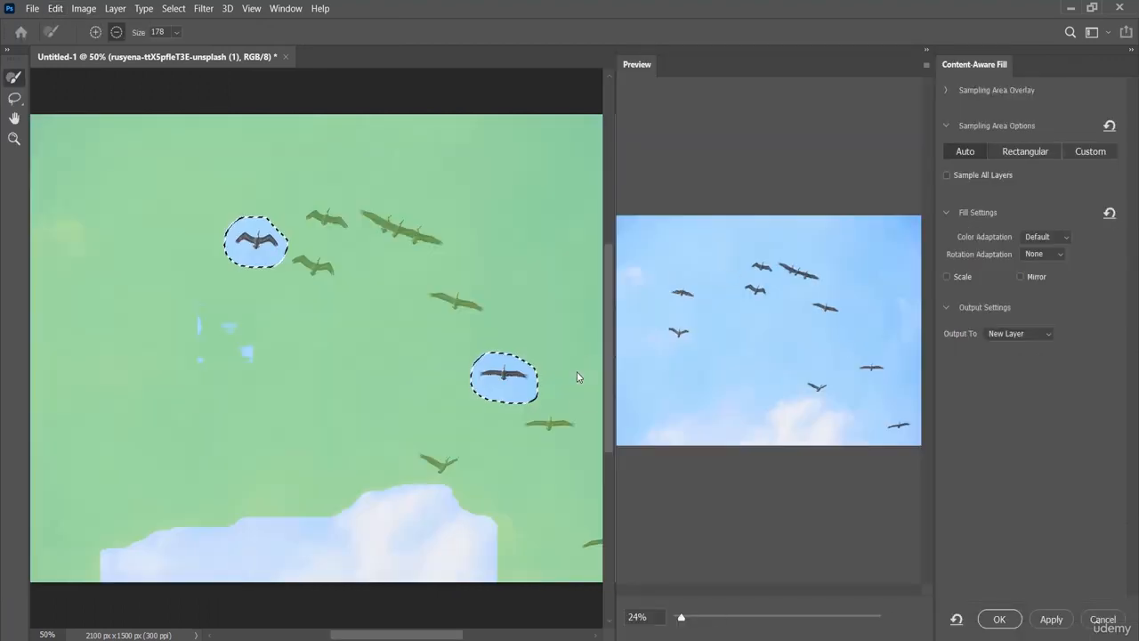
click(1000, 618)
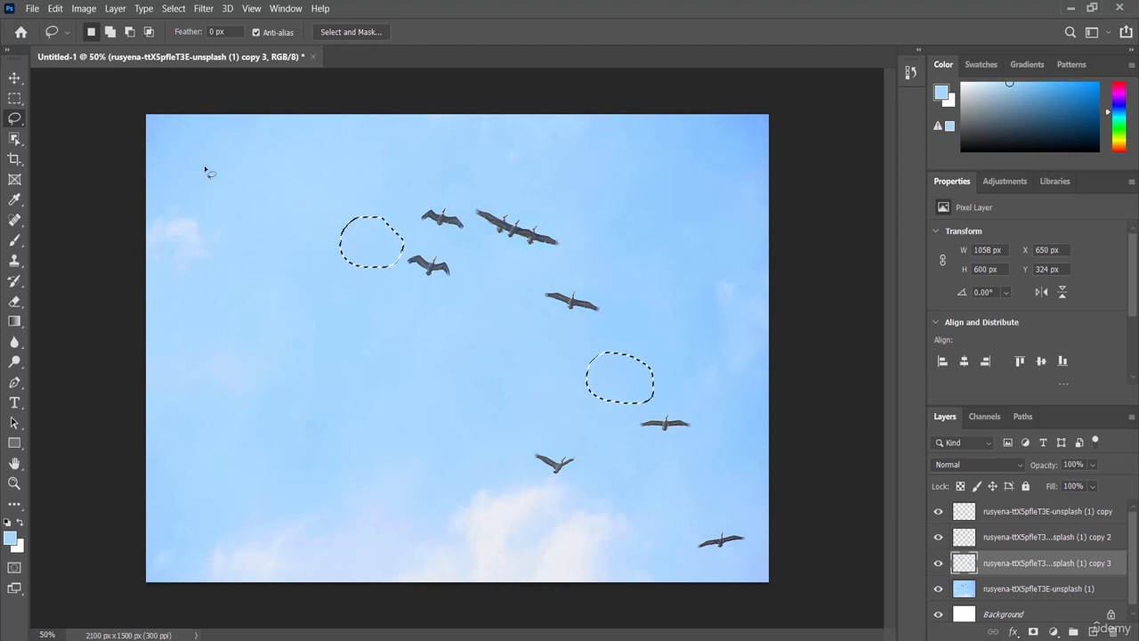
key(ctrl+d)
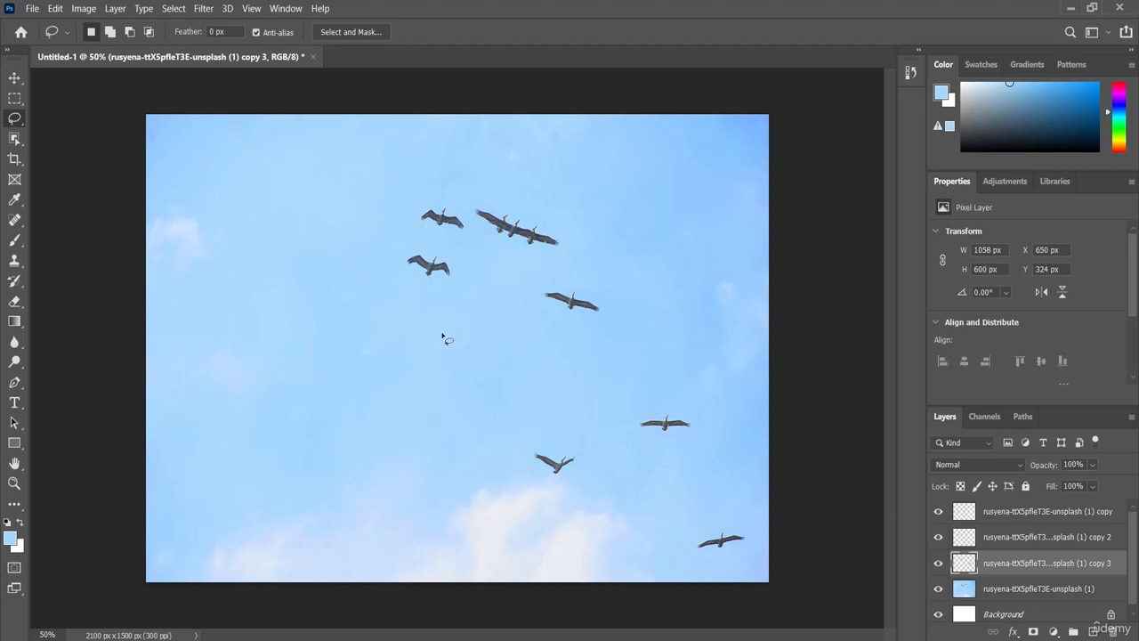